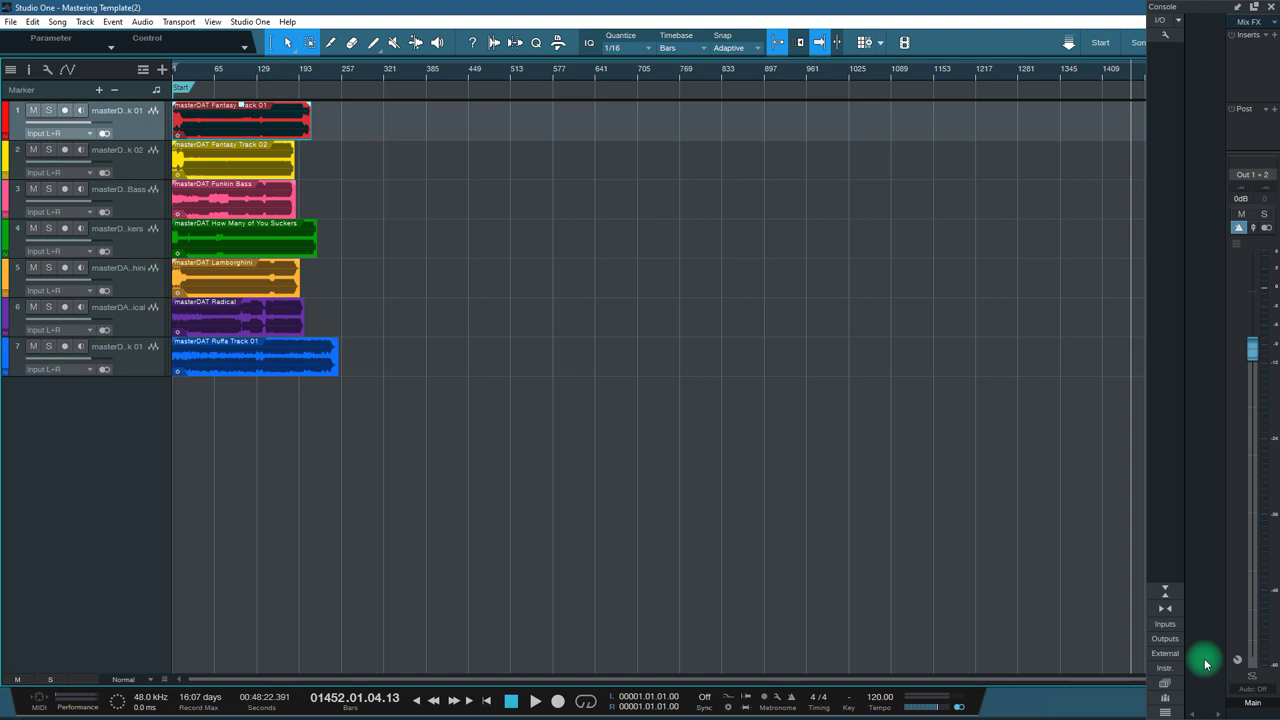
Step: Check the Solo follows Selection option in the arrangement options and solo the first track
click(47, 70)
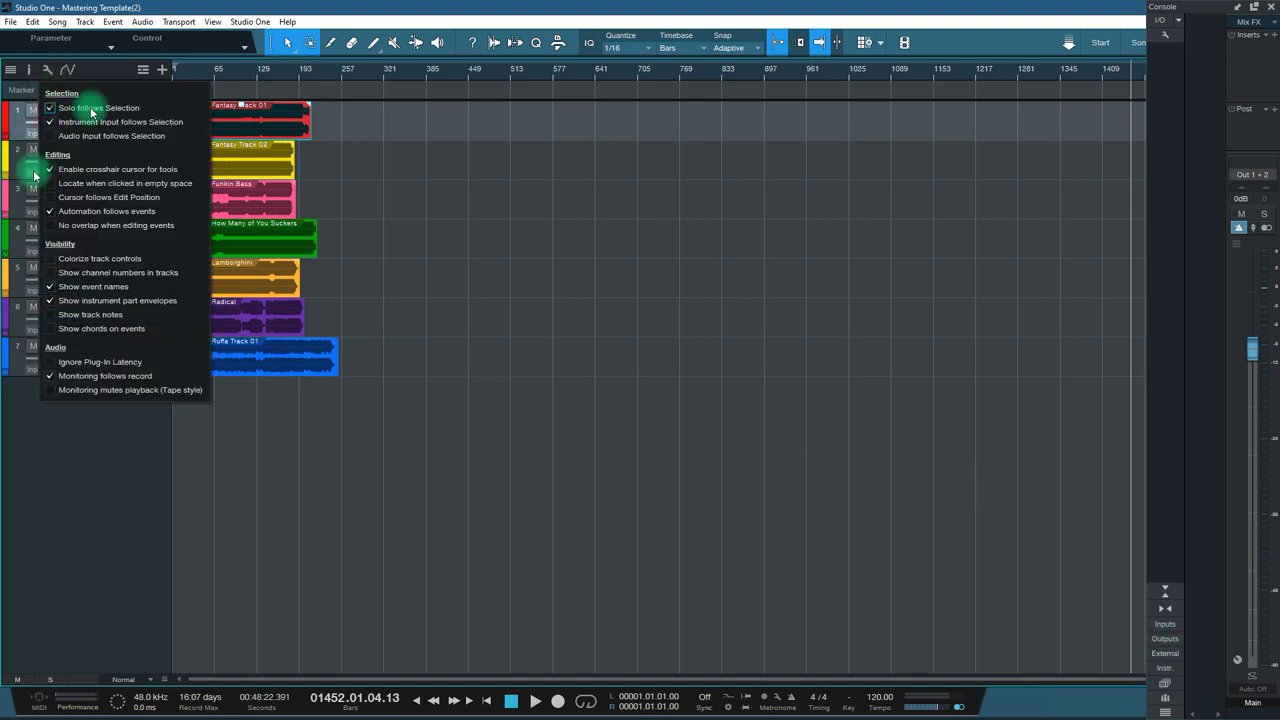
click(82, 423)
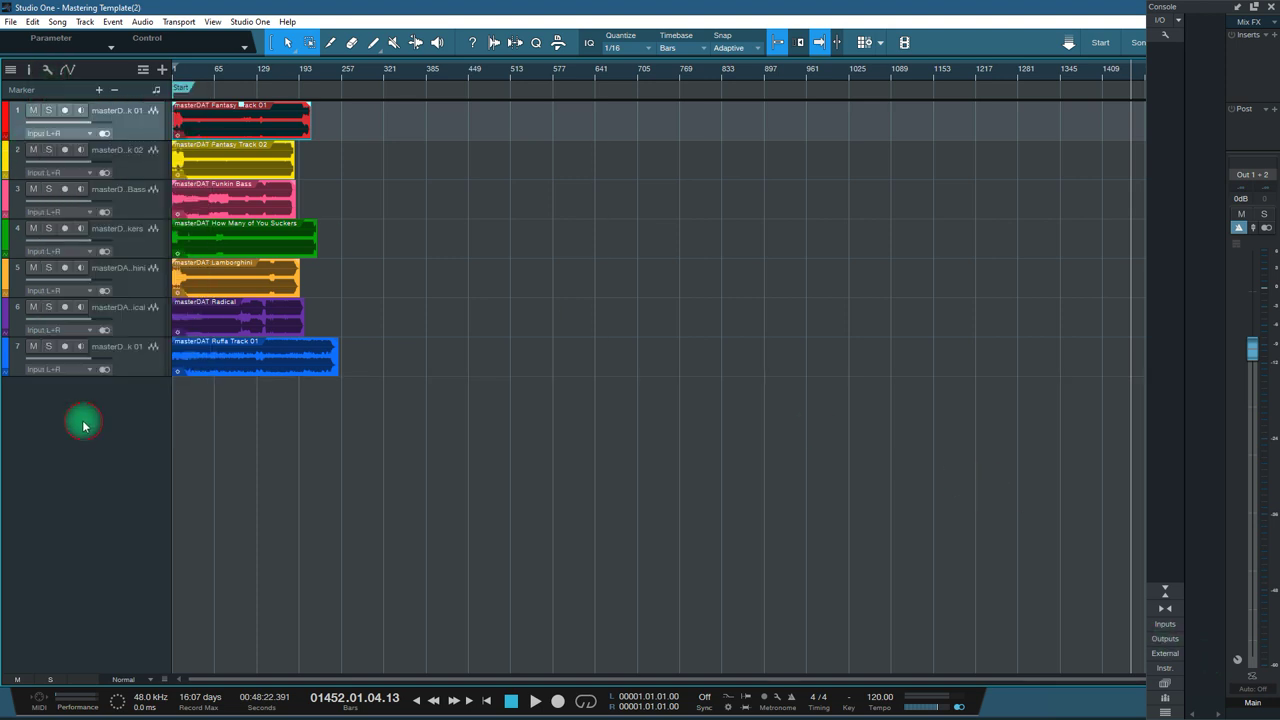
click(47, 111)
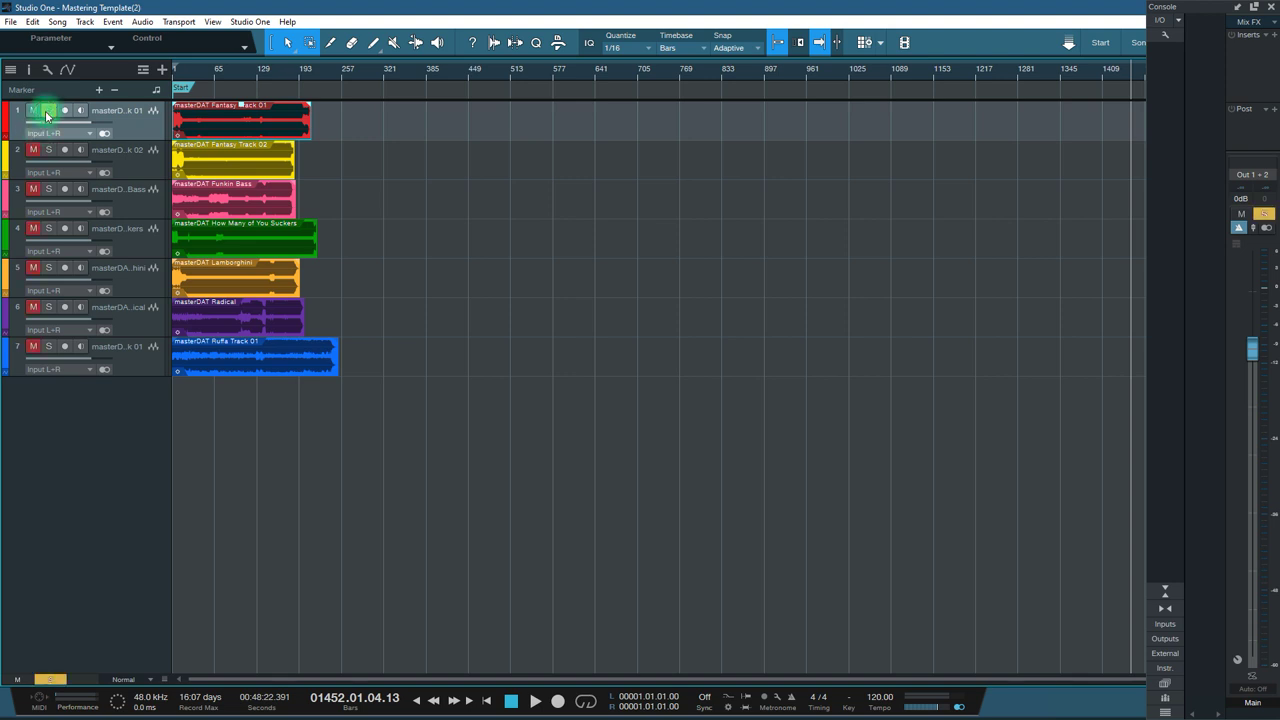
Step: Step the track selection down through the soloed tracks and back up to the first track
key(Down)
key(Down)
key(Down)
key(Down)
key(Down)
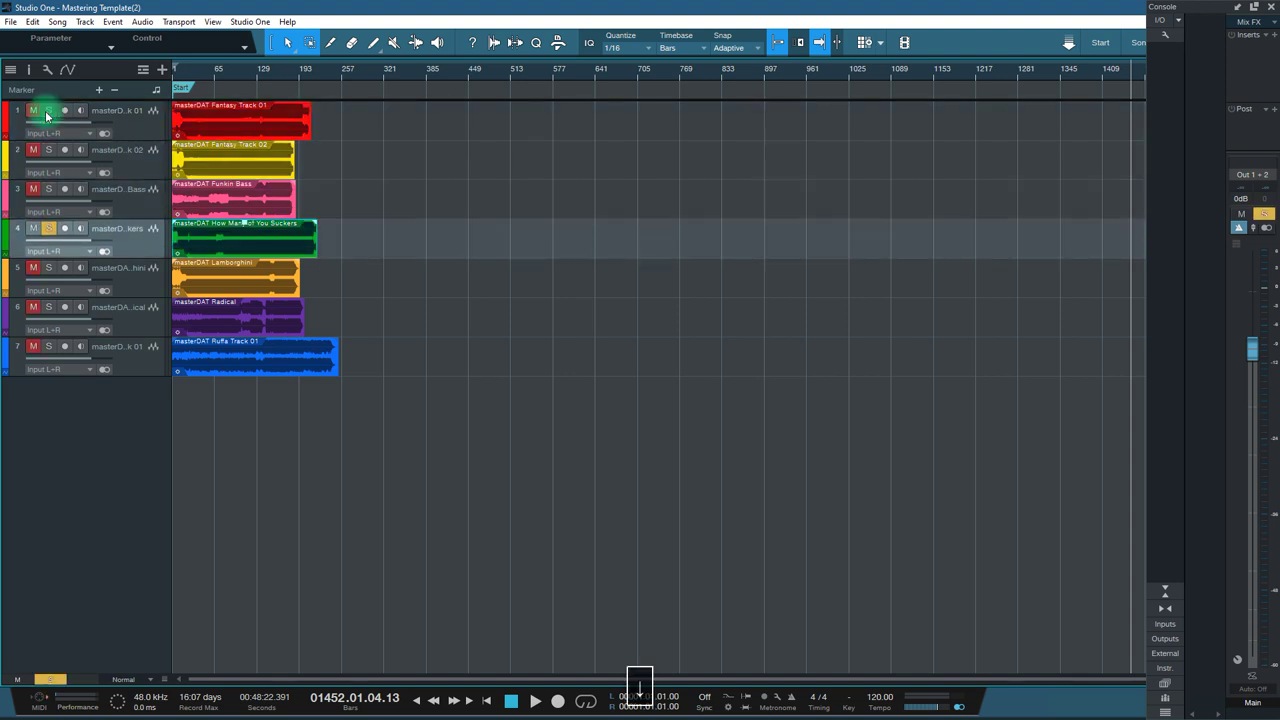
key(Down)
key(Up)
key(Up)
key(Up)
key(Up)
key(Up)
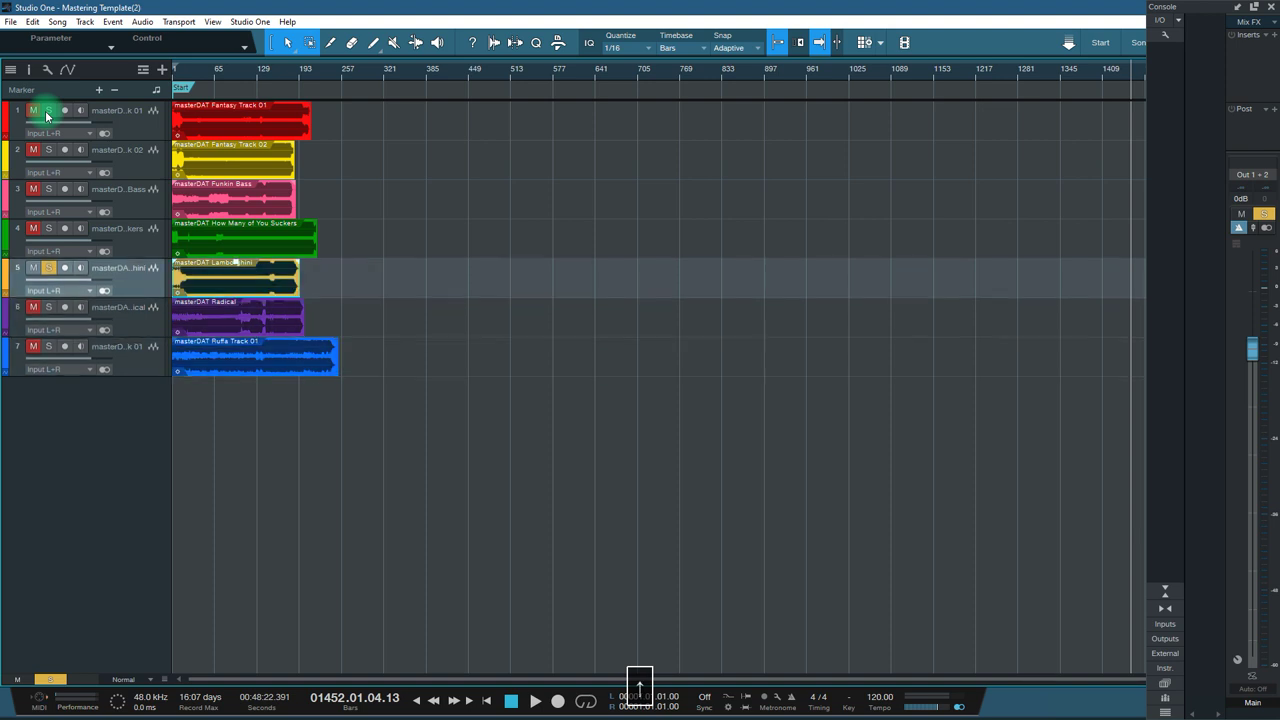
key(Up)
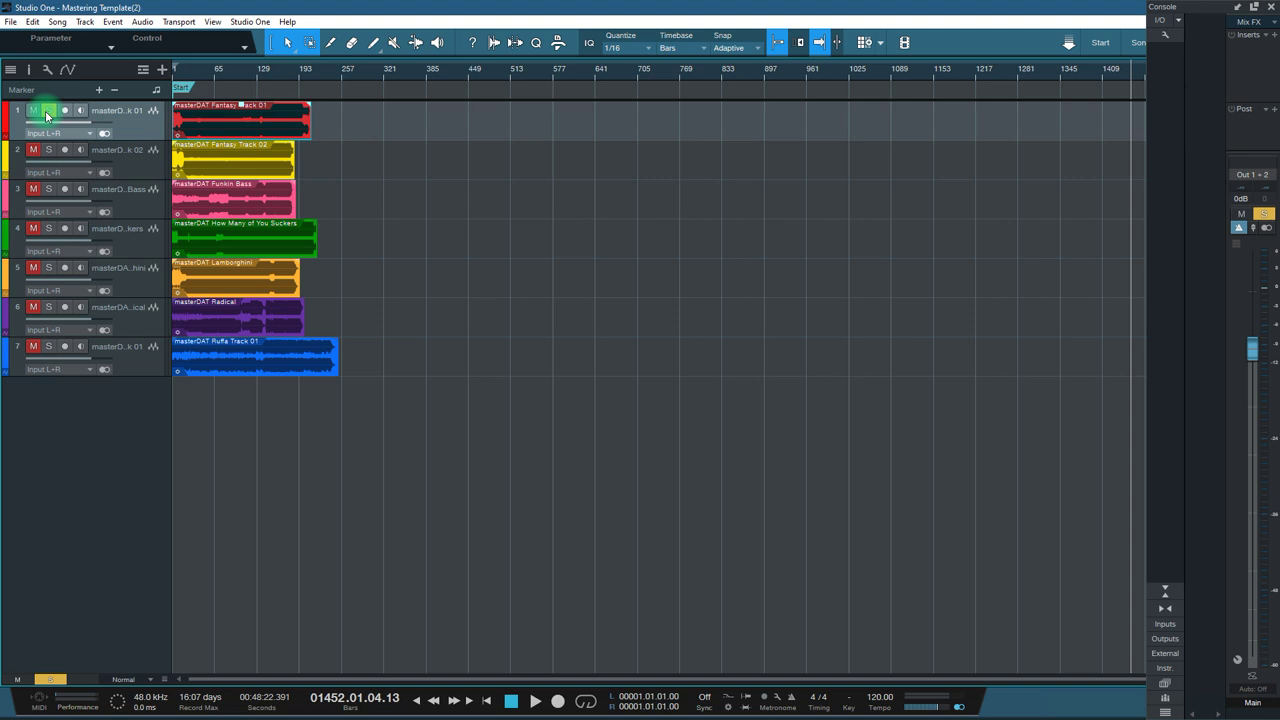
Step: View the song's Add to Project destinations and close them without choosing one
click(57, 21)
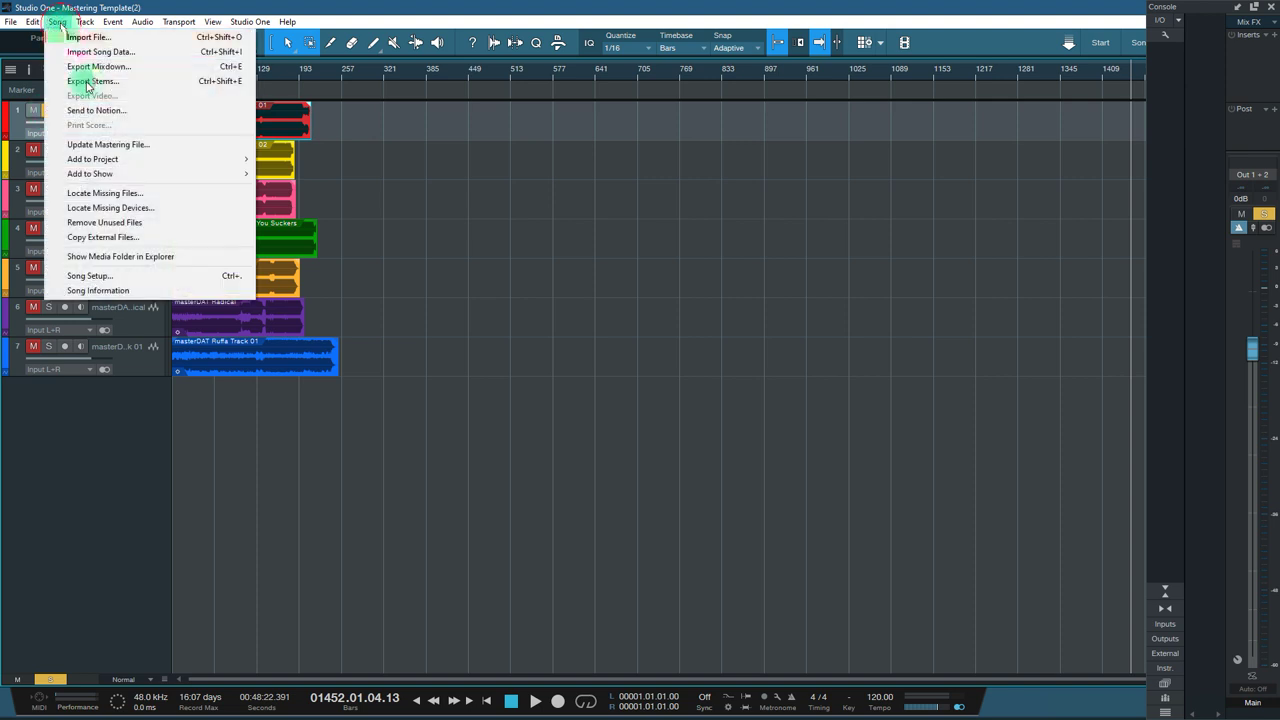
mouse_move(240, 160)
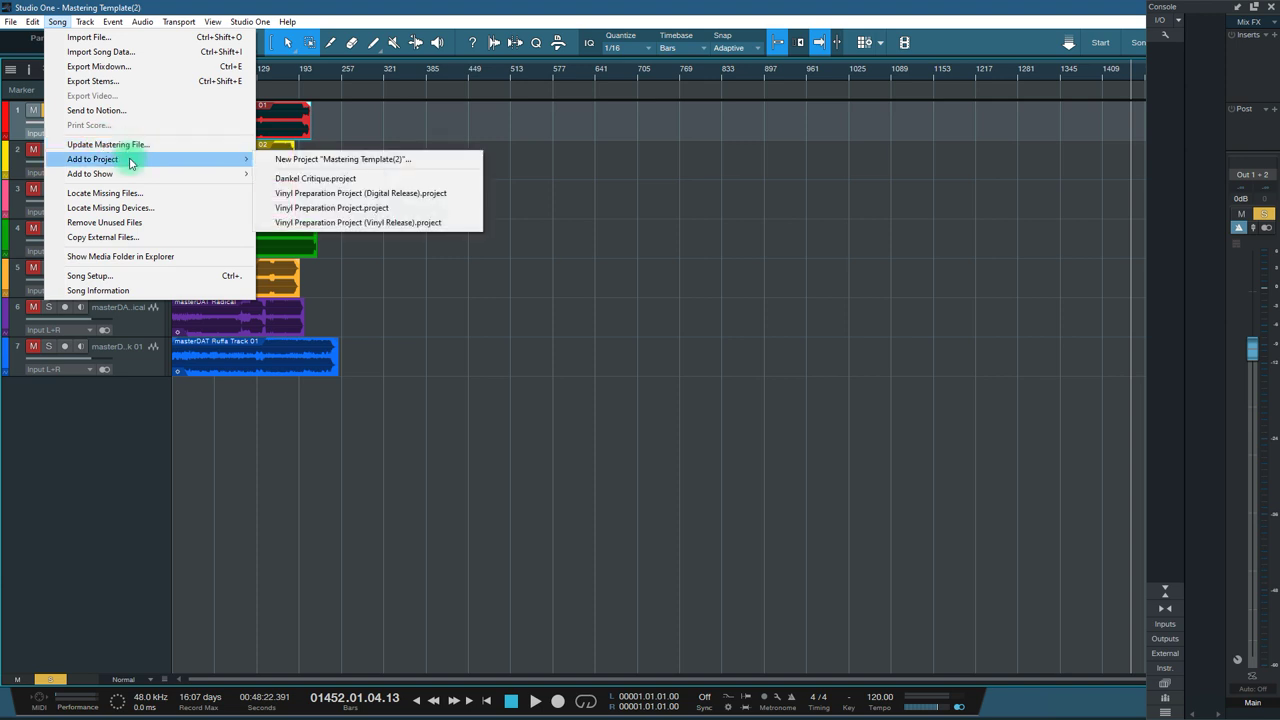
click(108, 456)
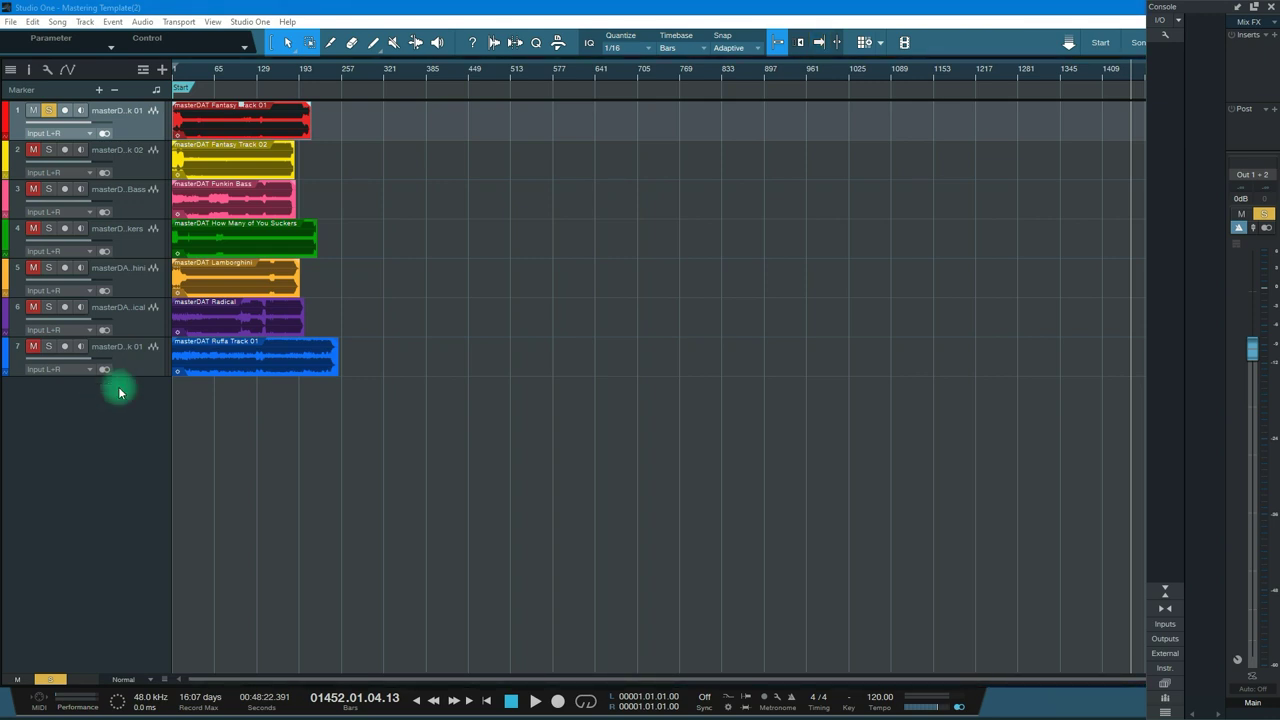
Step: Move the Fantasy Track 02, Funkin Bass and How Many of You Suckers events along the timeline so each starts after the previous one
drag(224, 160, 367, 165)
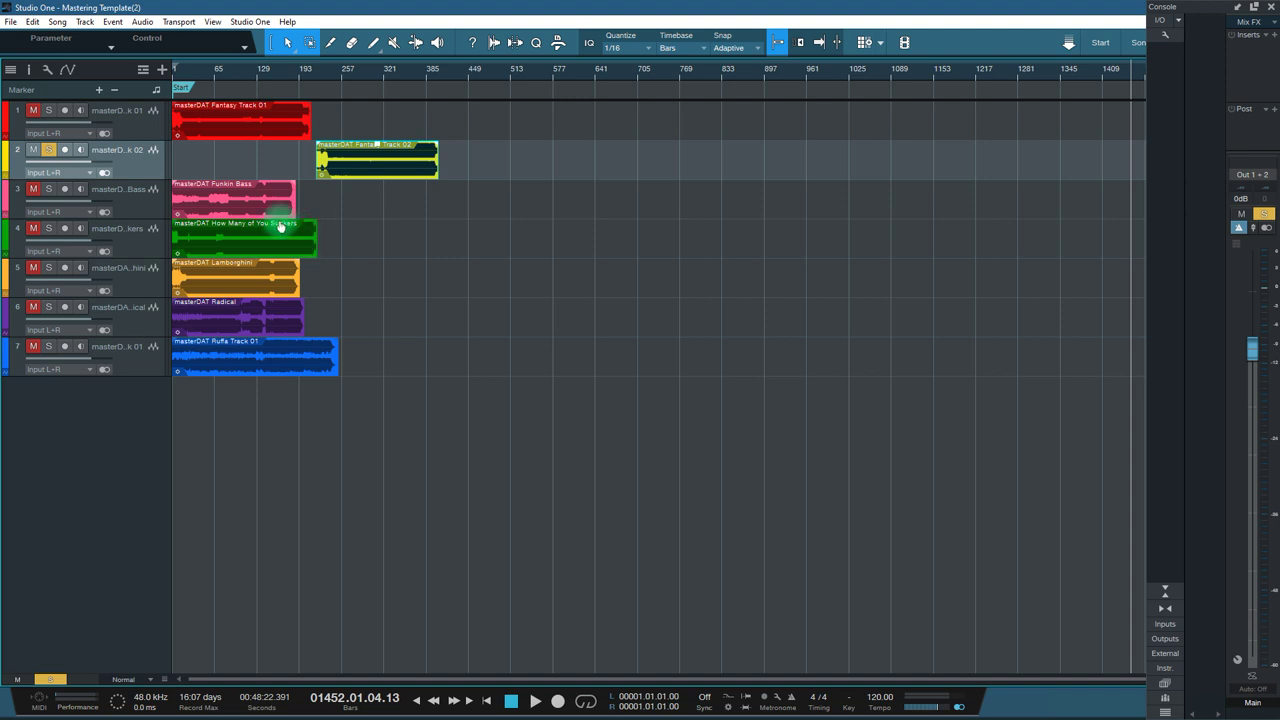
drag(215, 205, 492, 209)
drag(237, 246, 639, 239)
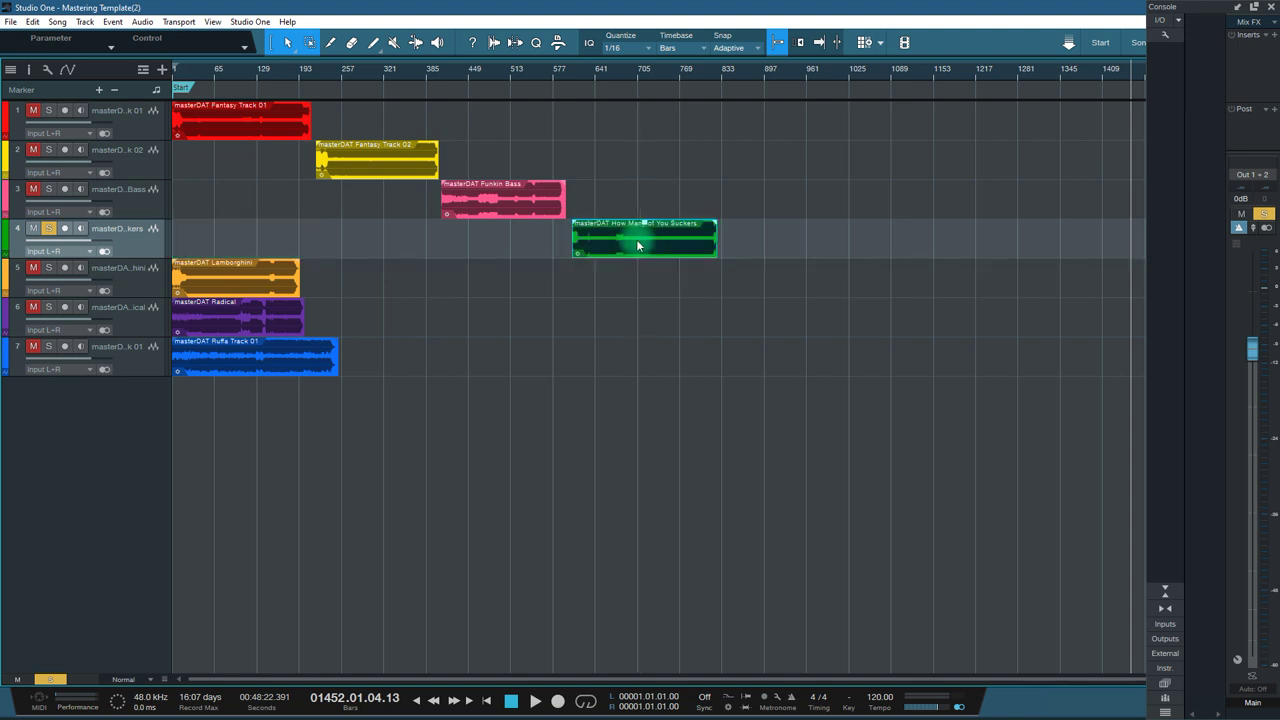
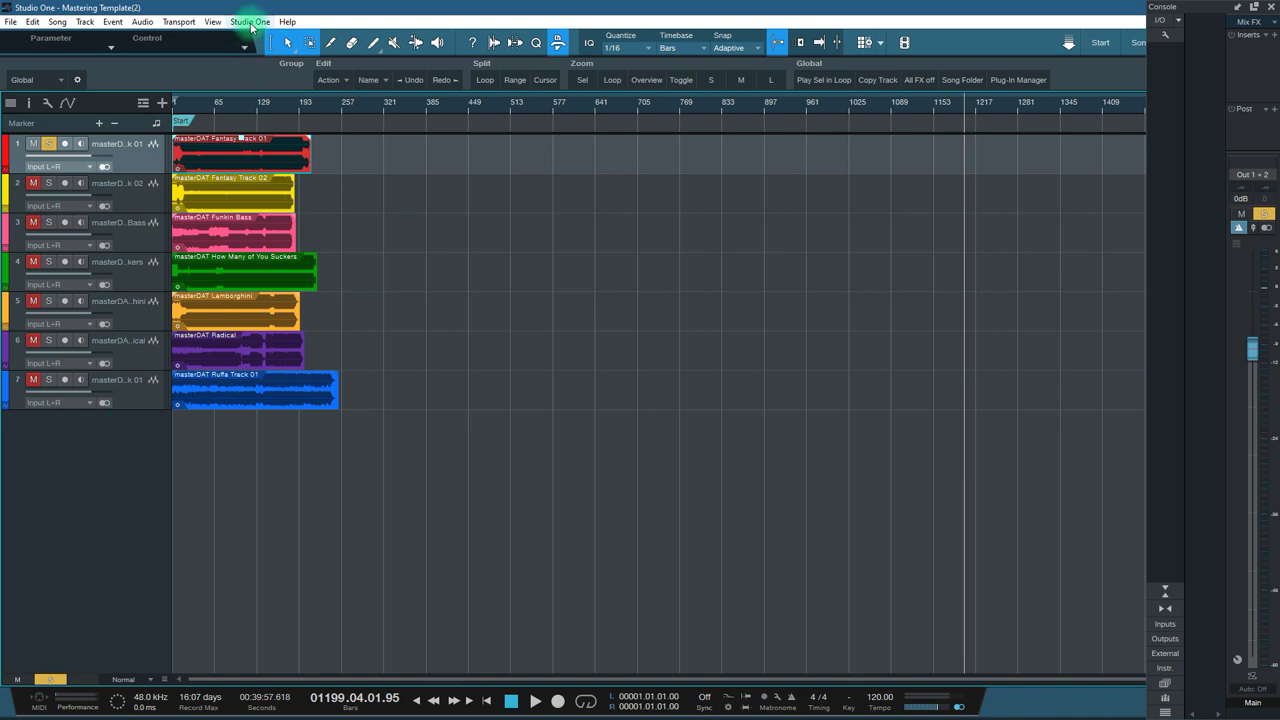
Step: Open the keyboard shortcuts settings and look through the list of assignable commands
click(251, 24)
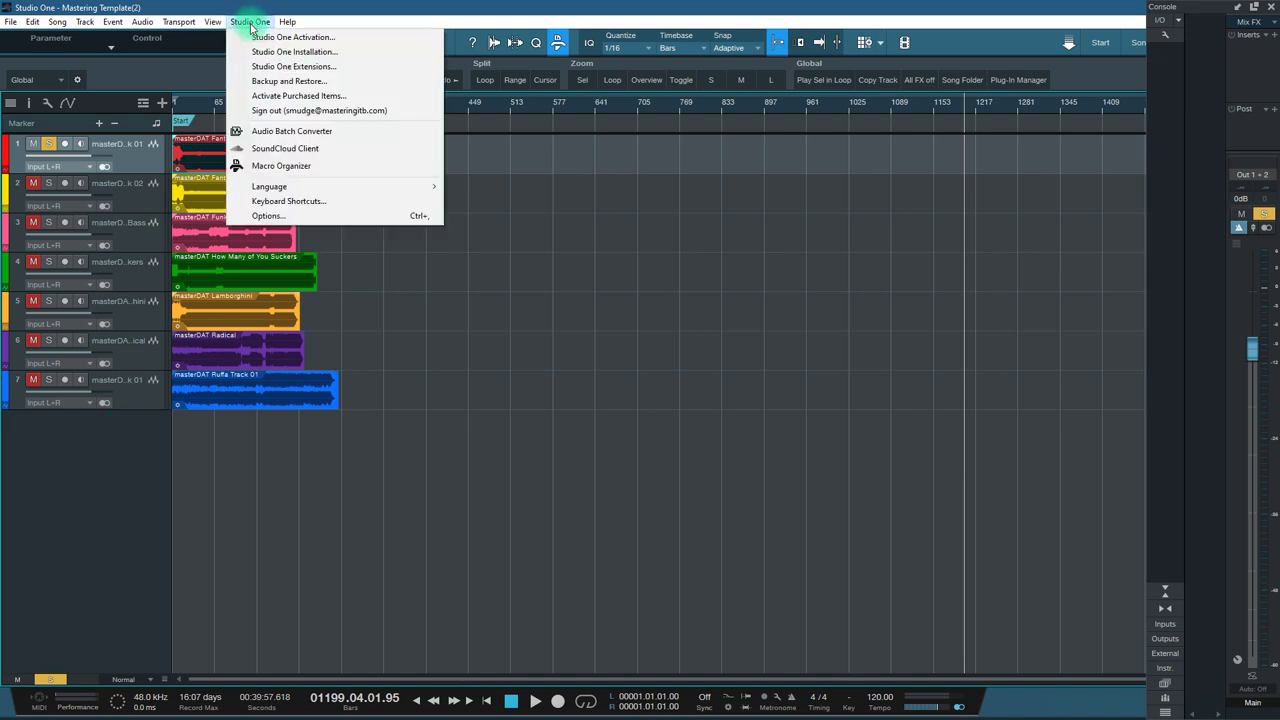
click(280, 203)
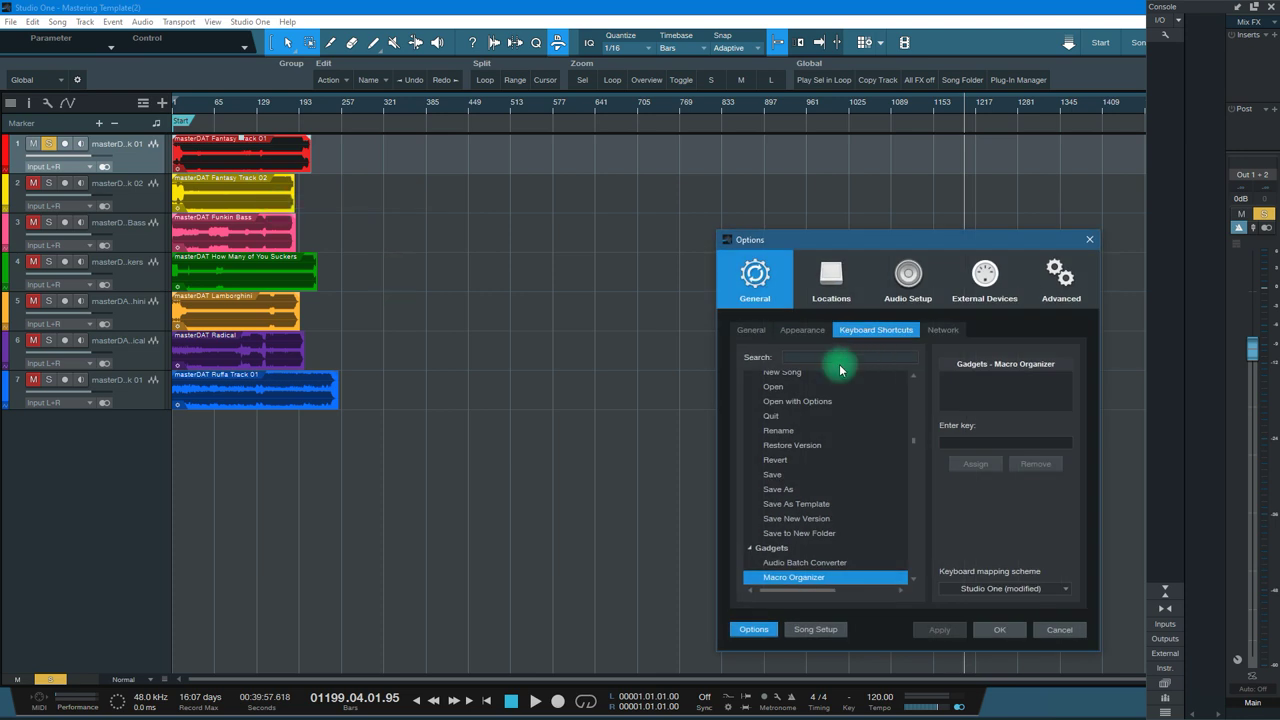
scroll(822, 445, down, 1)
scroll(822, 445, down, 8)
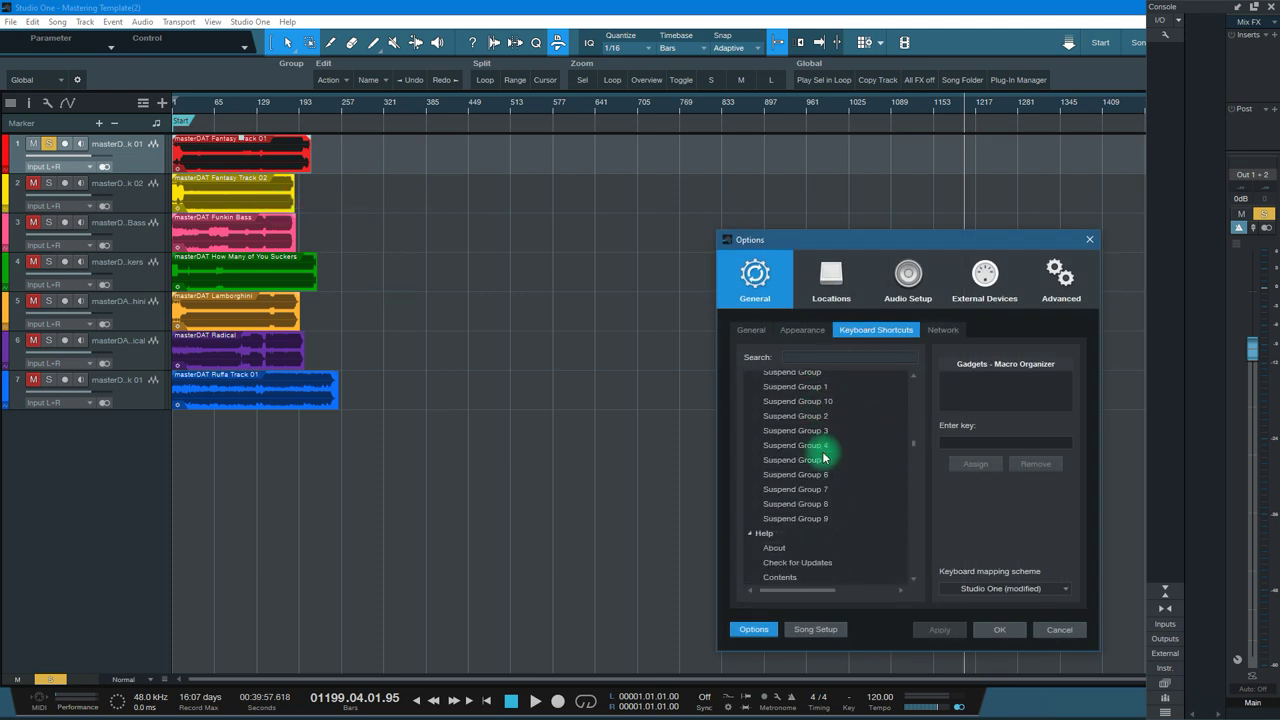
scroll(822, 455, down, 8)
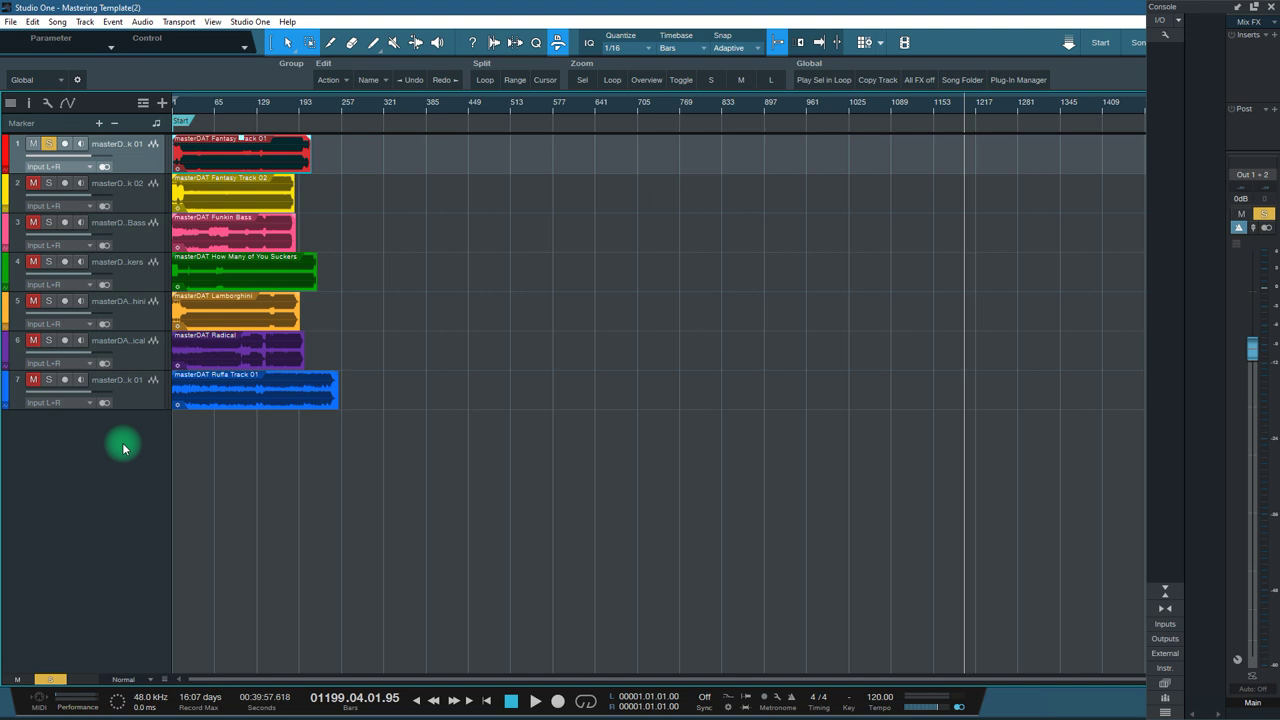
Step: Set the loop around the Fantasy Track 01 event and move the Fantasy Track 02 event to the loop end
key(shift+p)
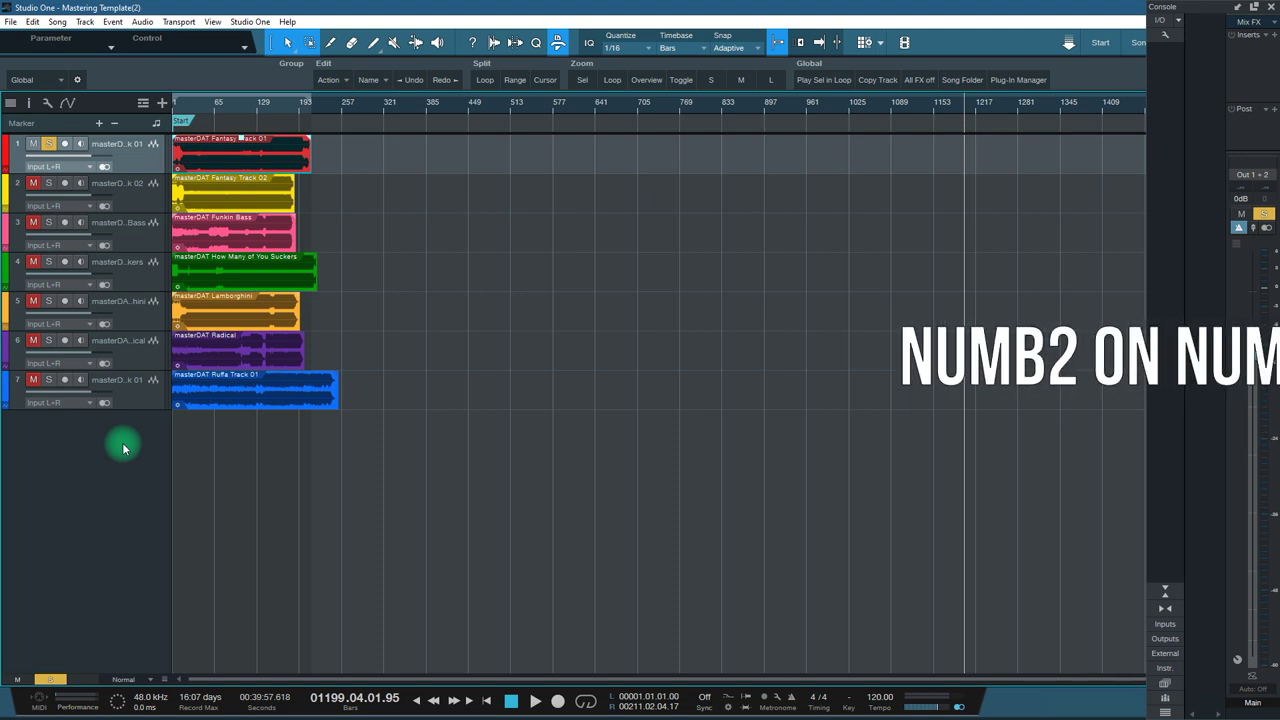
key(KP_2)
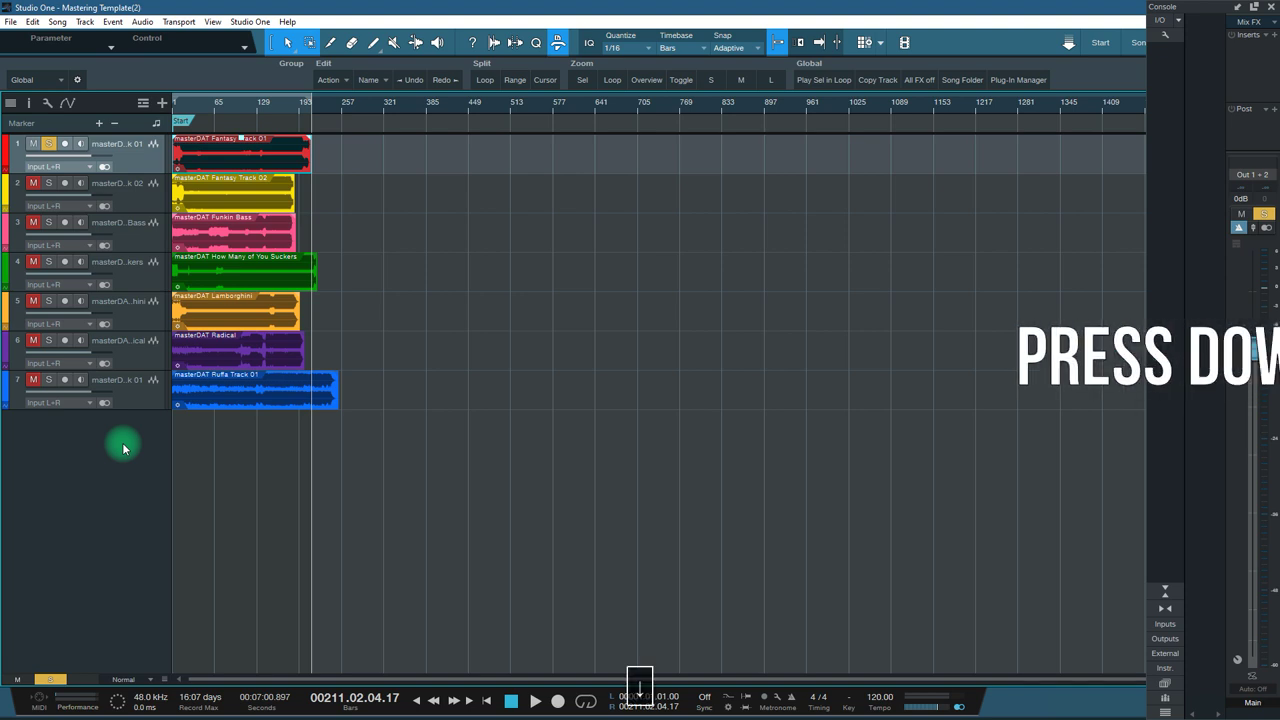
key(Down)
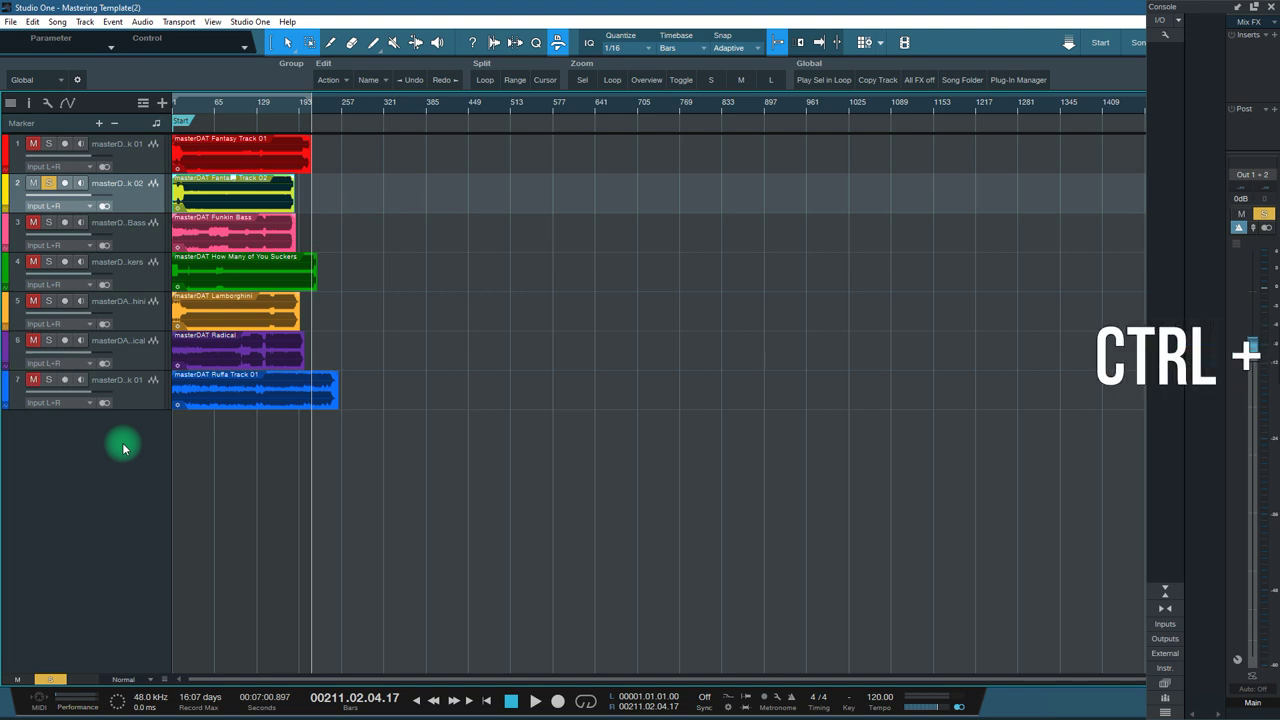
key(ctrl+l)
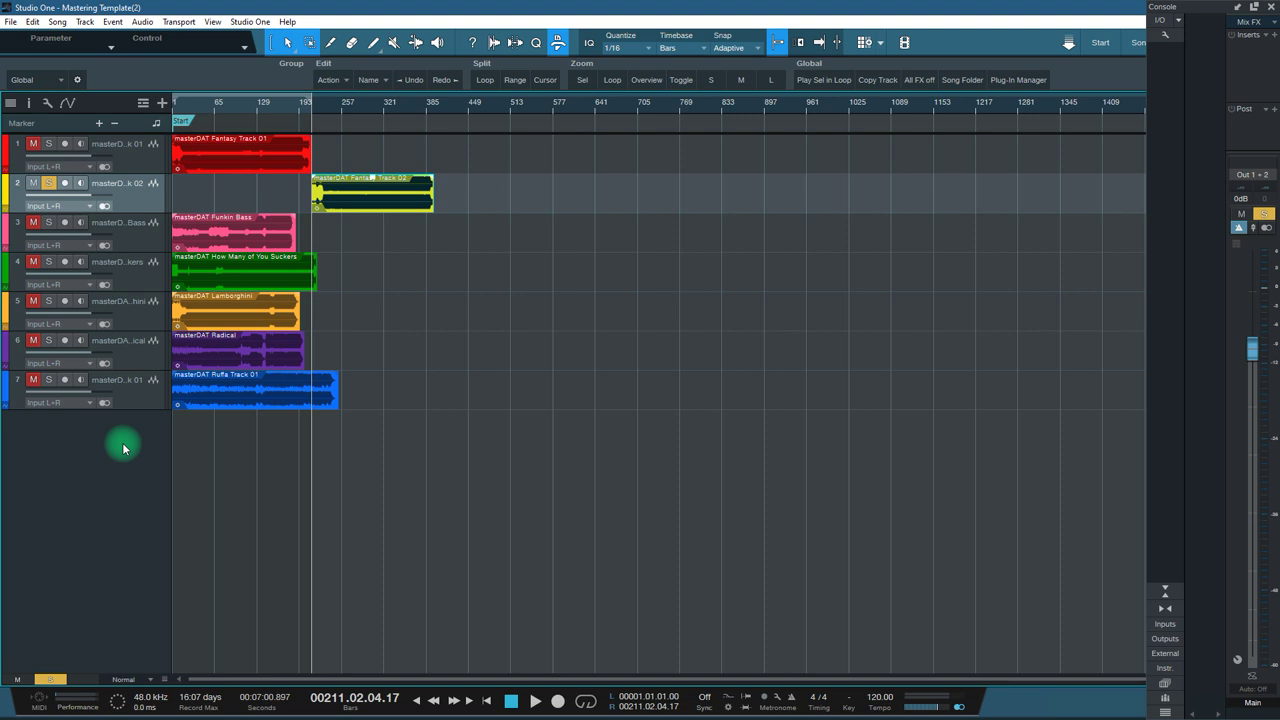
Step: Set the loop around the Fantasy Track 02 event and move the Funkin Bass event to the loop end
key(p)
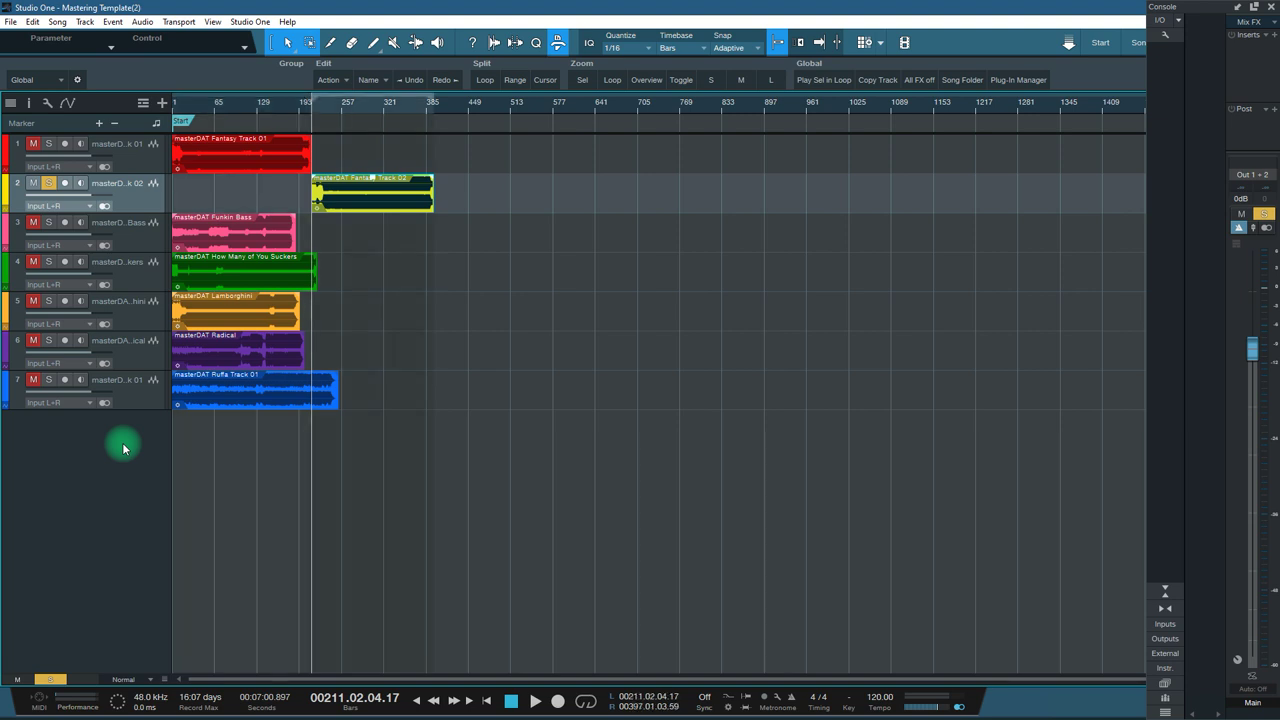
key(KP_2)
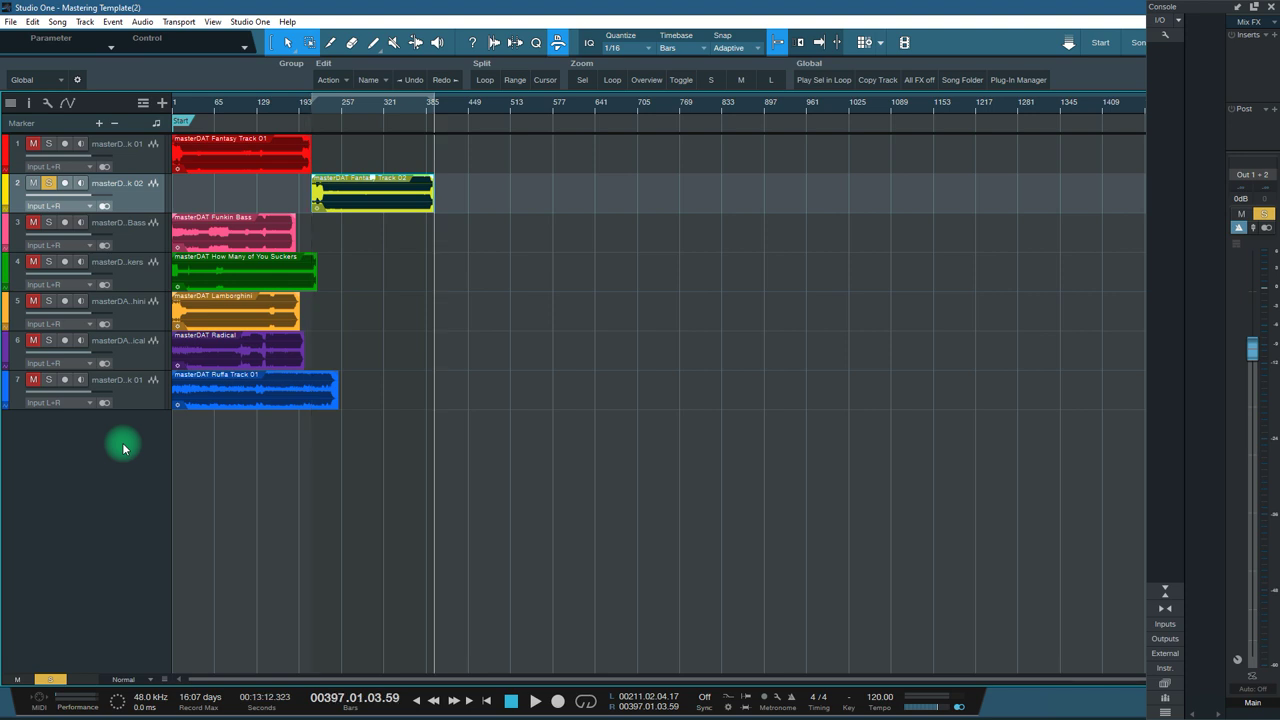
key(Down)
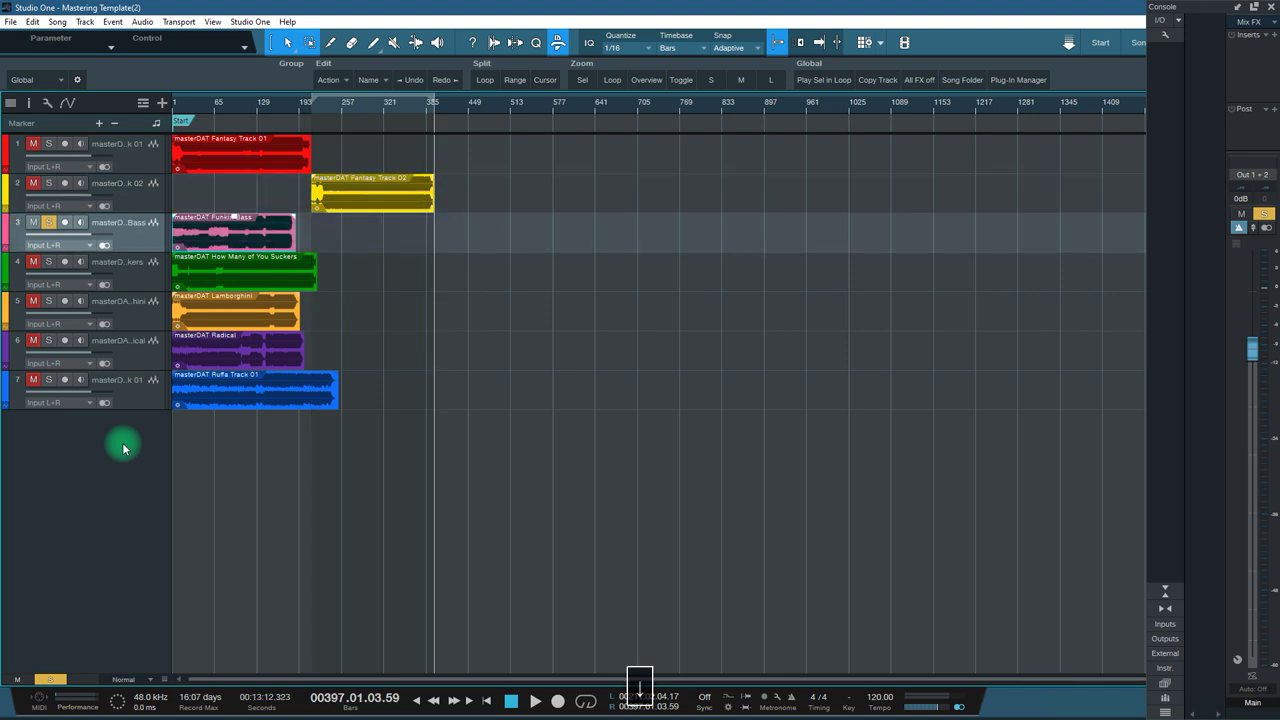
key(ctrl+l)
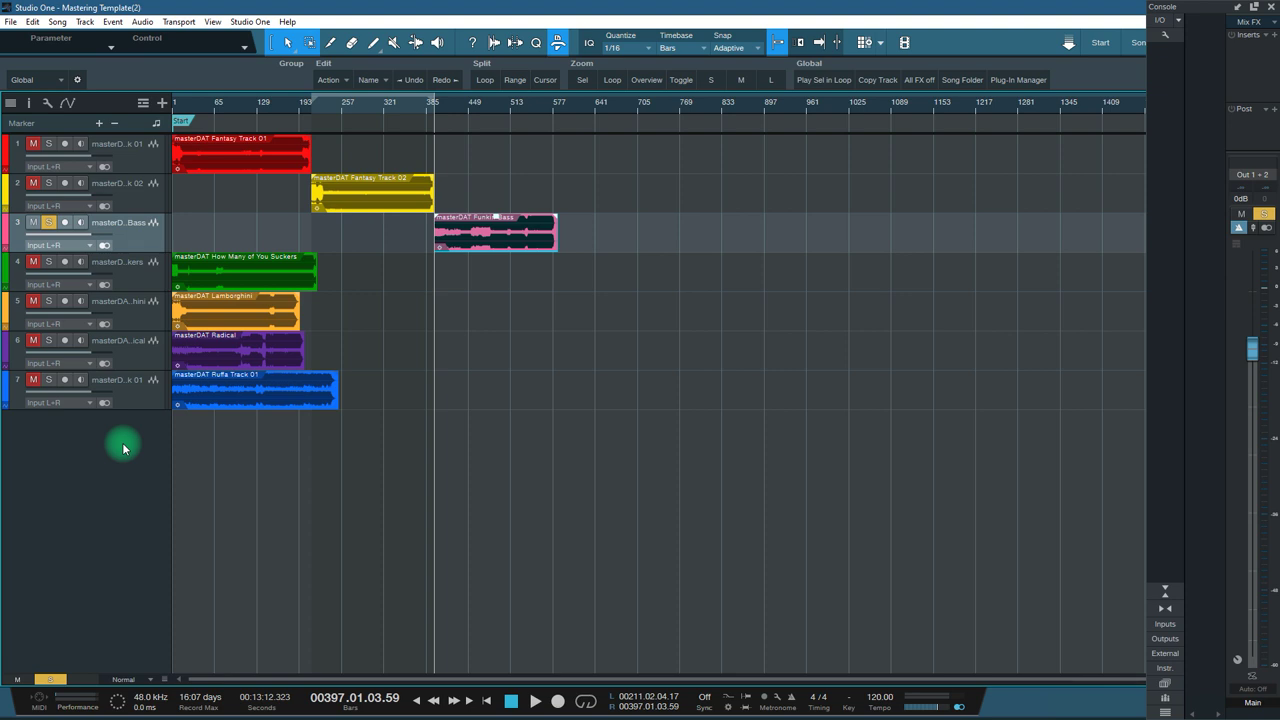
Step: Open the Move Track in Timeline macro for editing from the Macro Organizer
click(78, 80)
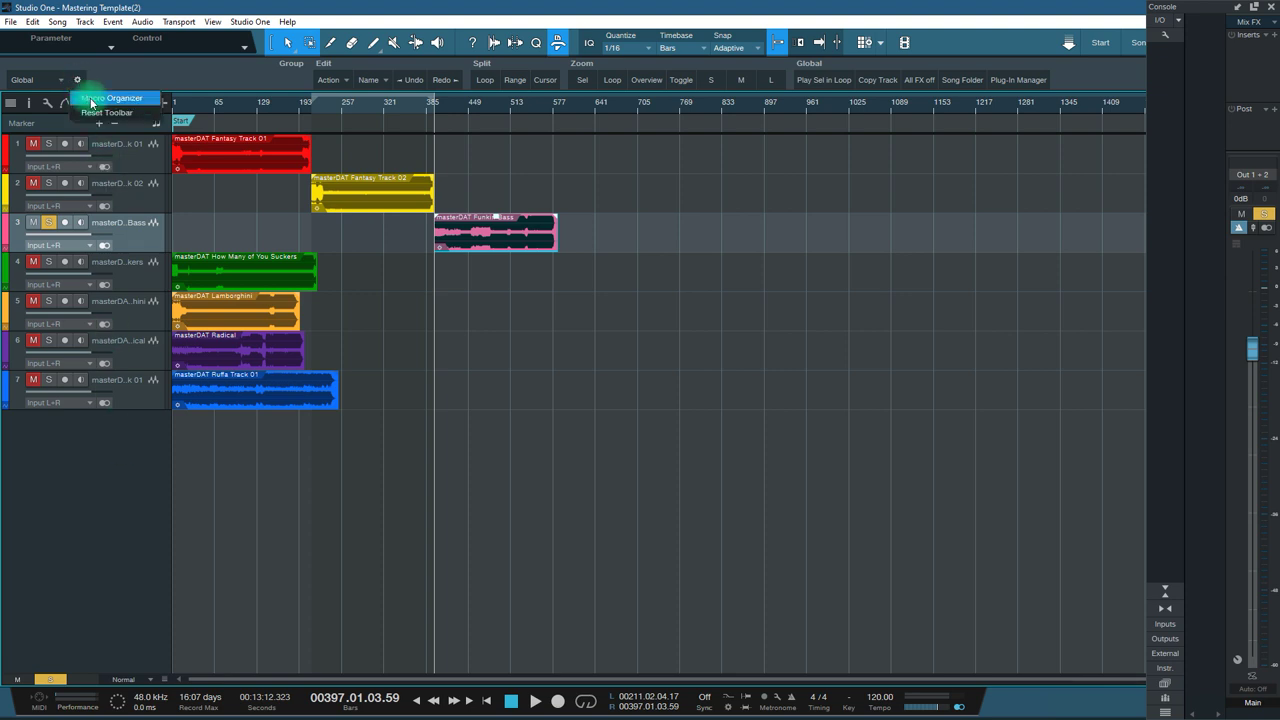
click(91, 99)
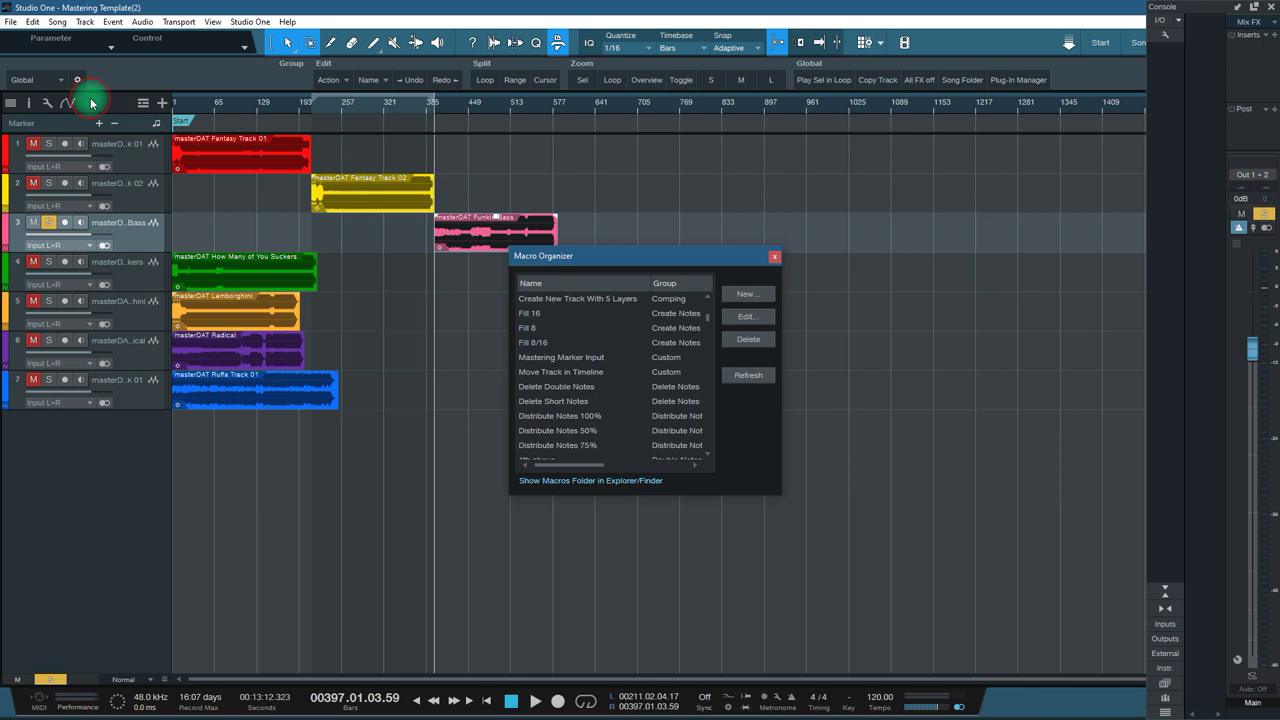
click(560, 373)
click(747, 317)
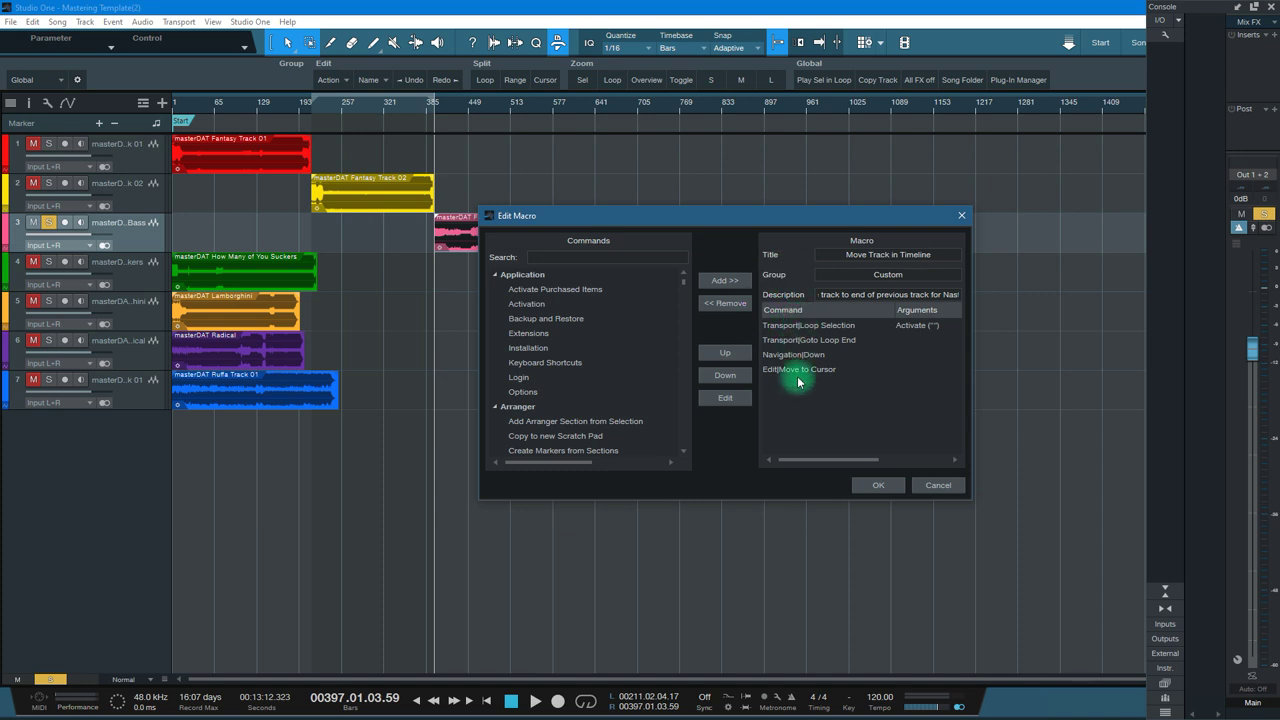
Step: Search the macro commands for "loop sele" and select the Loop Selection command
click(604, 257)
text(loop)
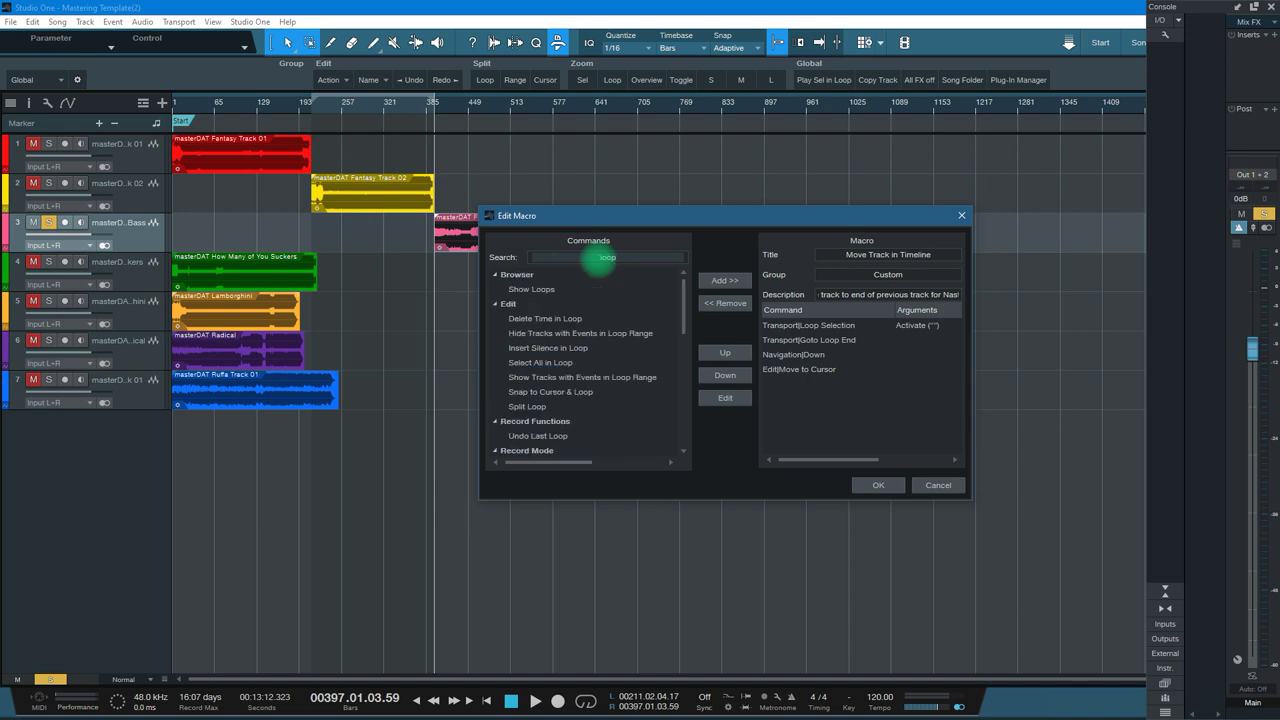
text( sele)
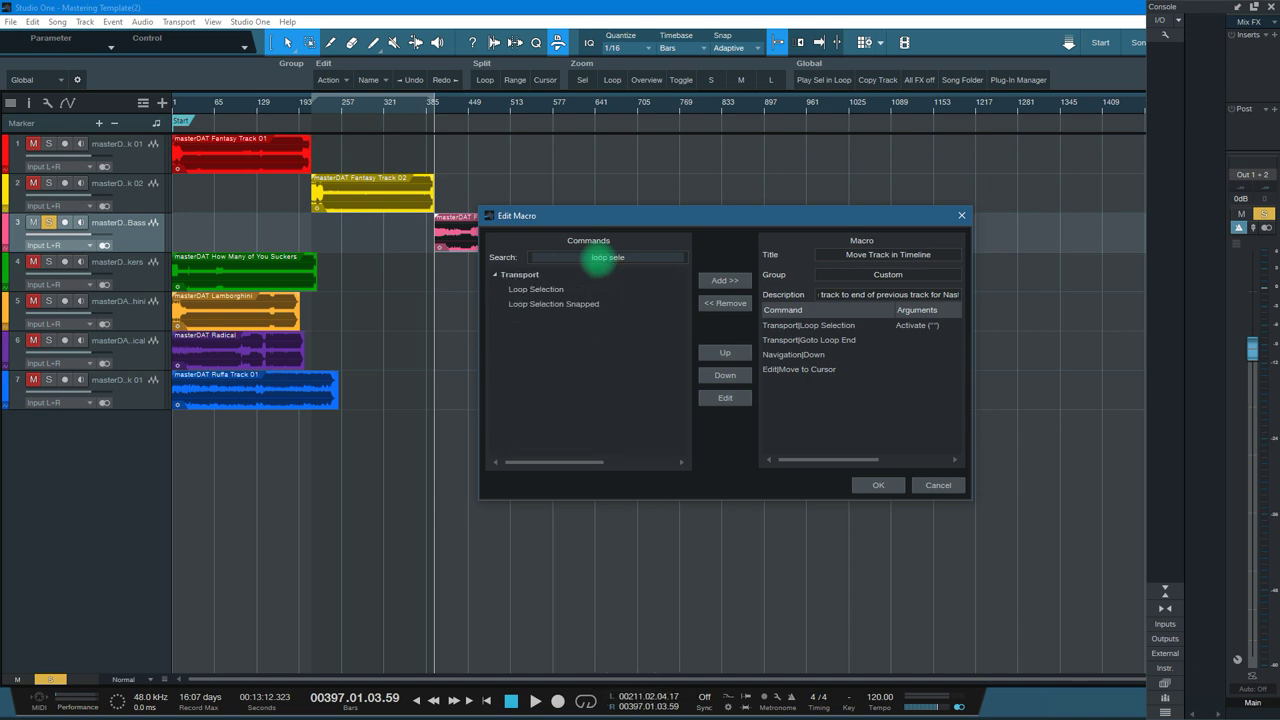
click(550, 290)
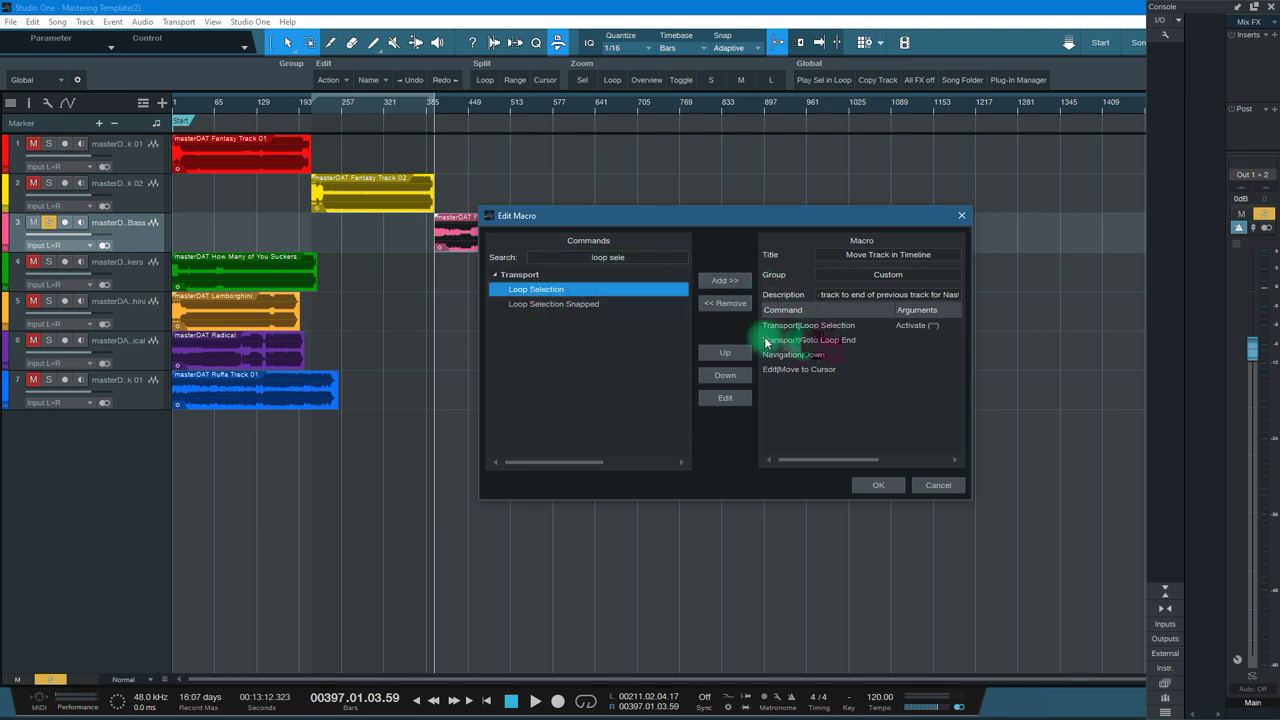
Step: Search the macro commands for "goto loo" and select the Goto Loop End command
click(636, 257)
text(gotol)
key(BackSpace)
key(BackSpace)
text(loo)
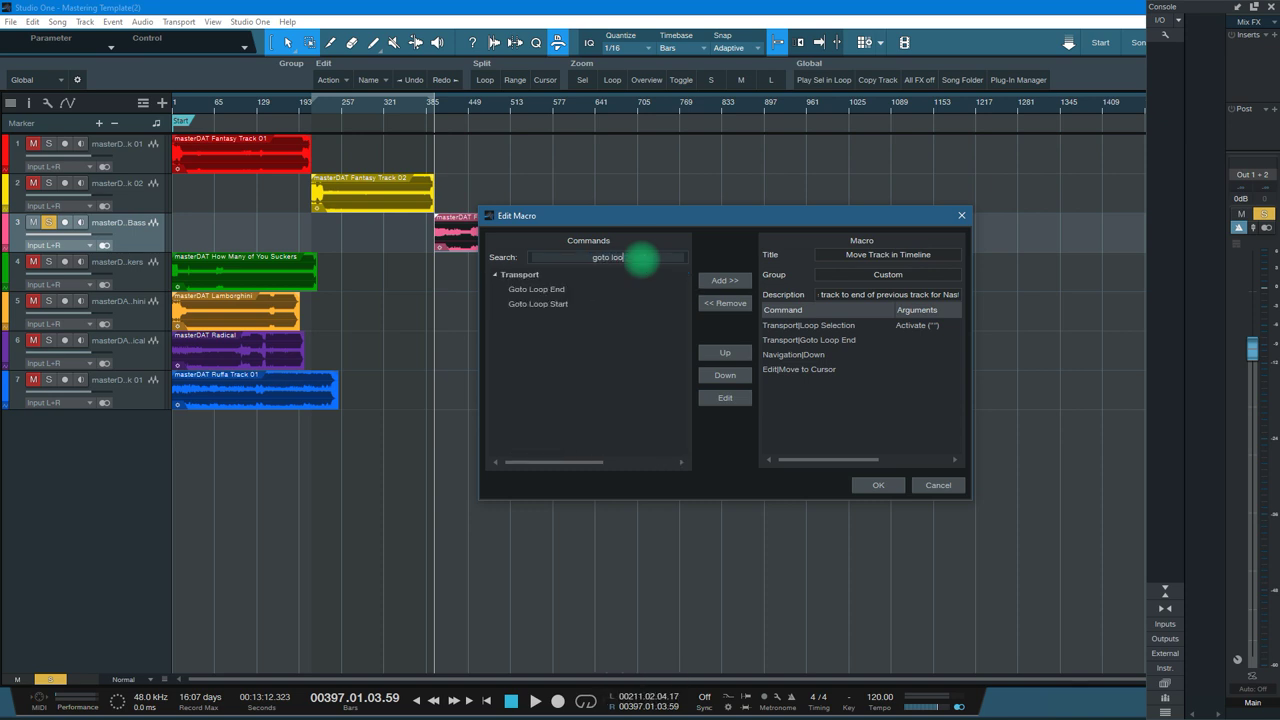
click(557, 289)
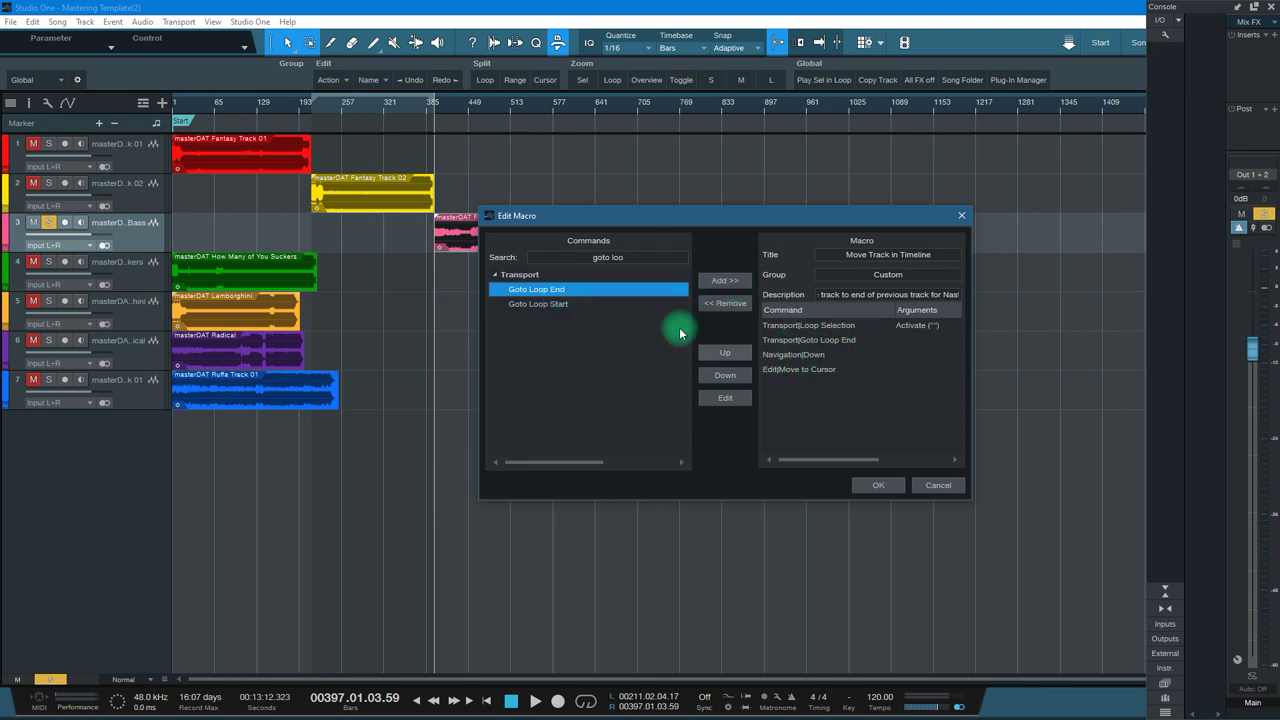
Step: Search the macro commands for "navigation" and "move to", and select the Move to Cursor command
click(641, 258)
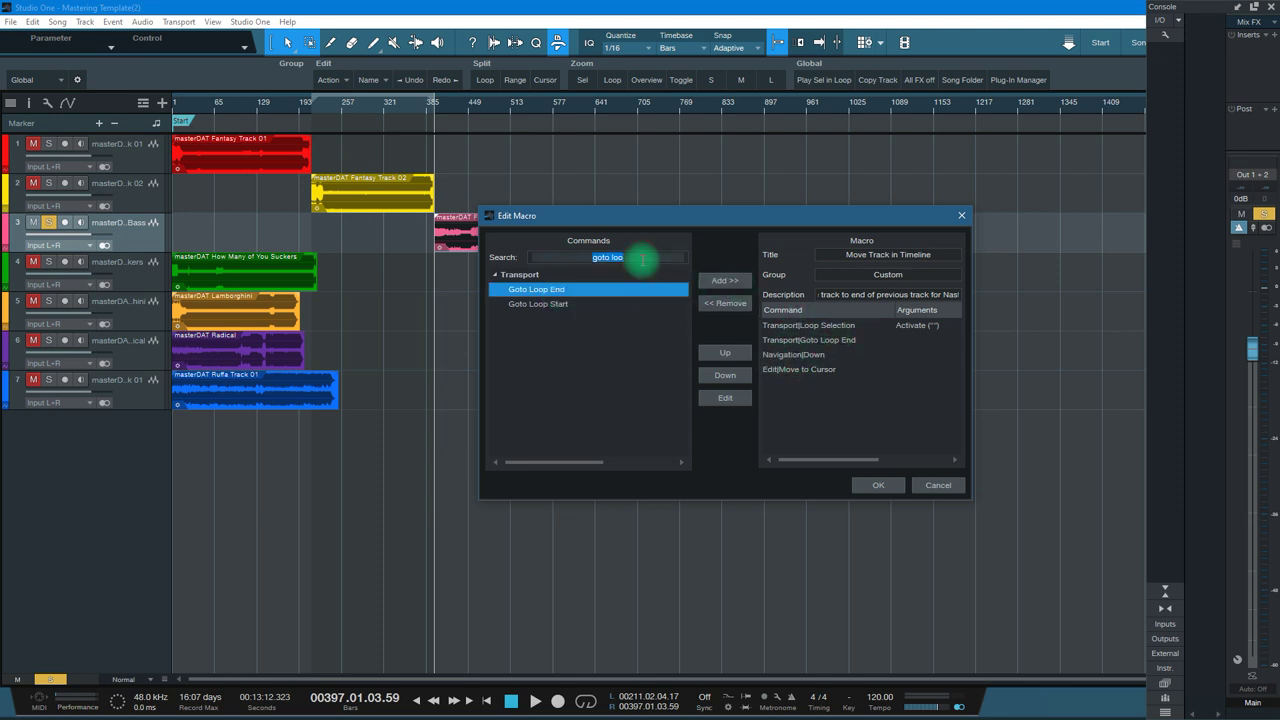
text(navigation)
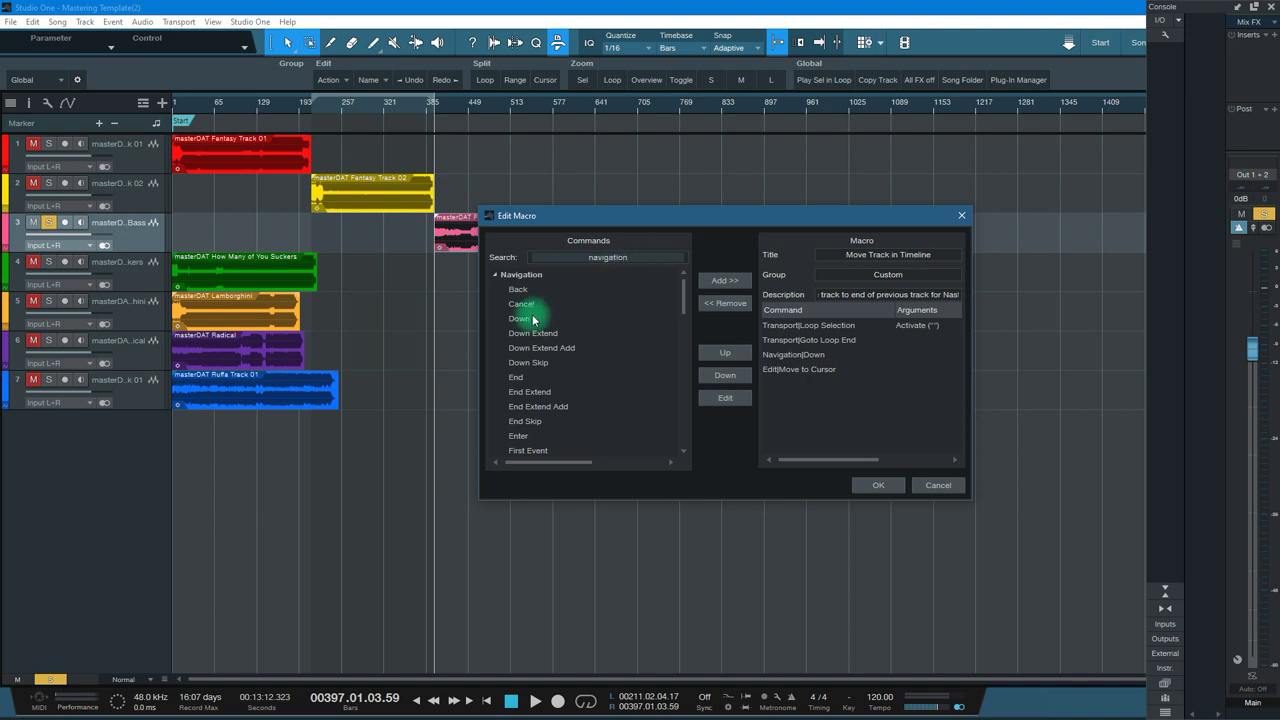
click(640, 258)
double_click(598, 258)
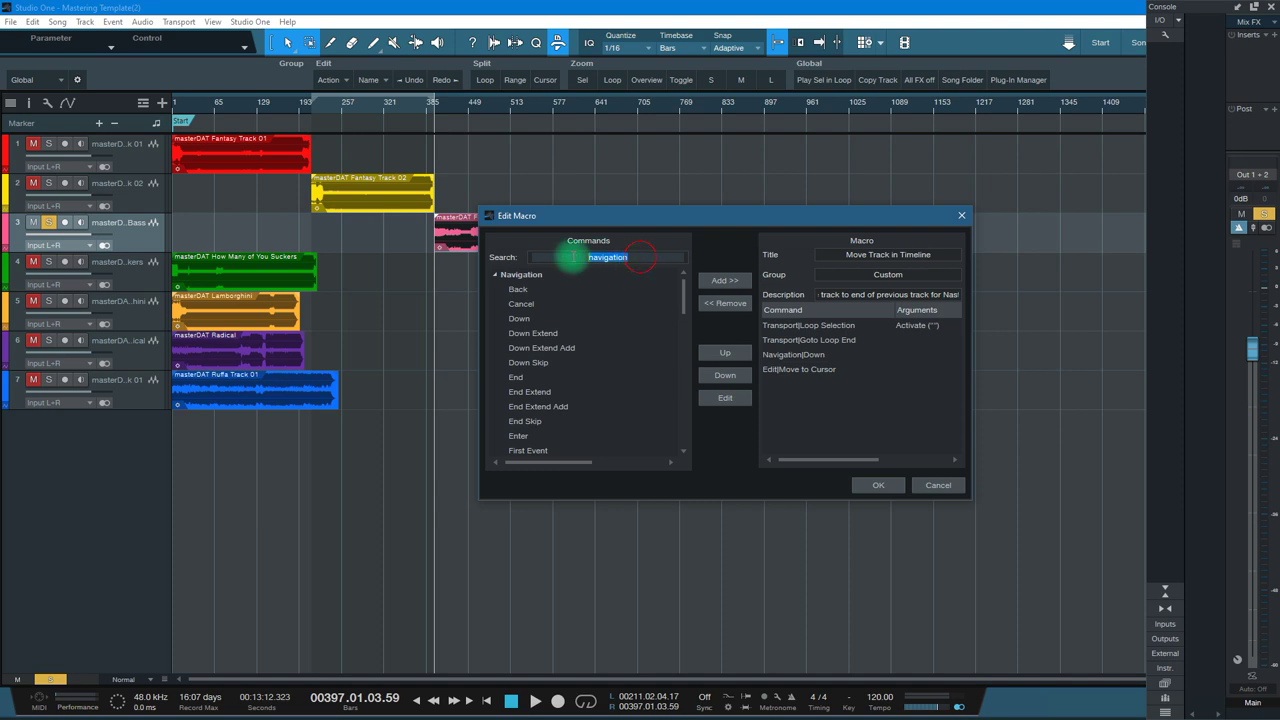
text(move to)
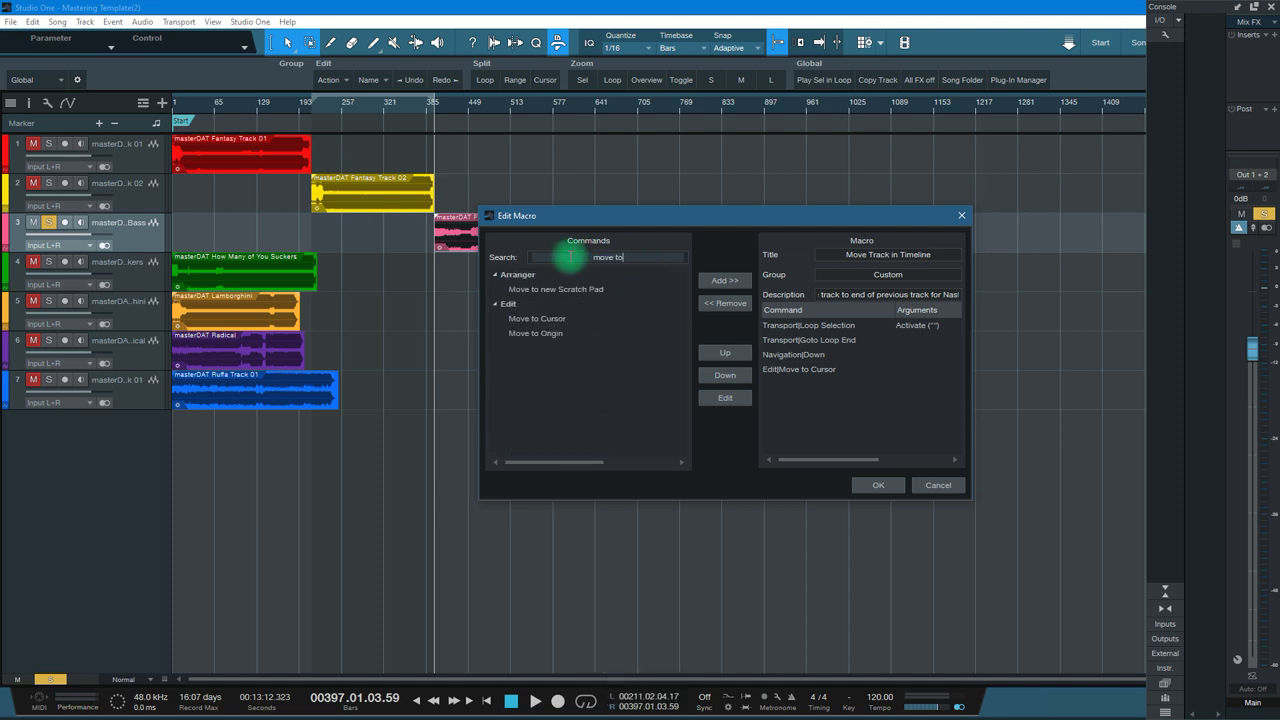
click(517, 318)
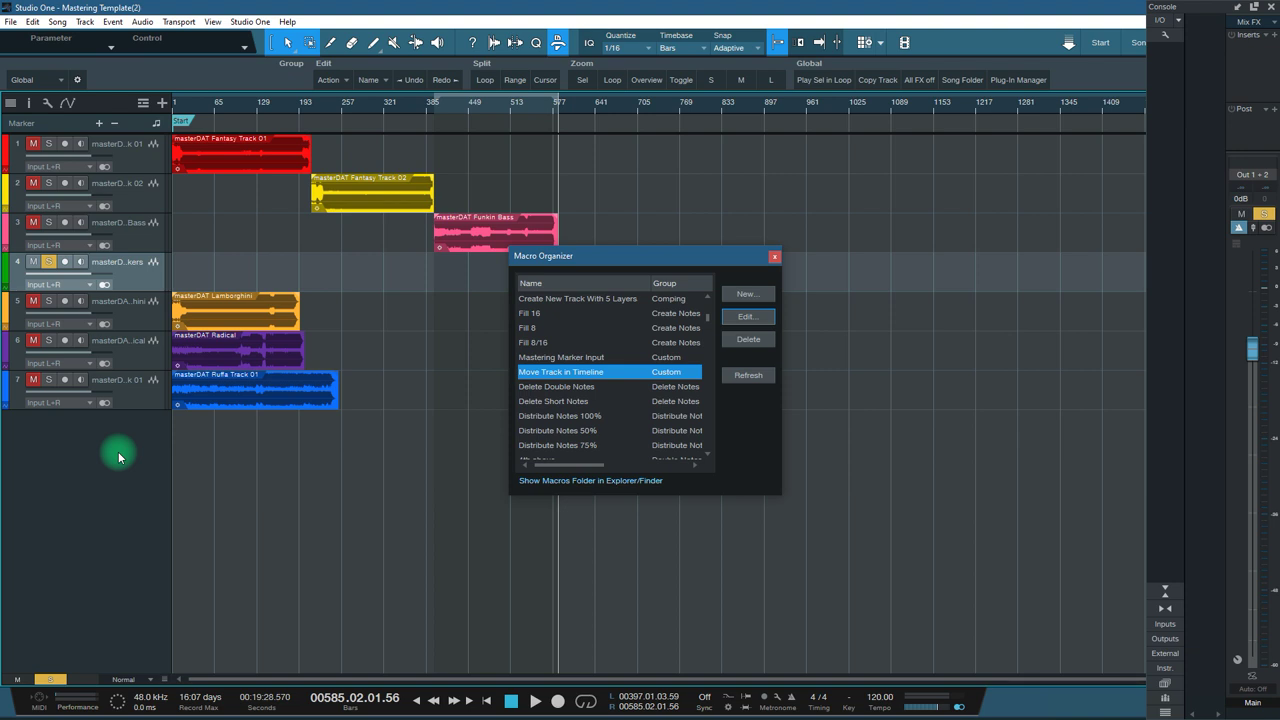
Step: Switch the macro toolbar from the Global page to the MITB Custom page
click(45, 79)
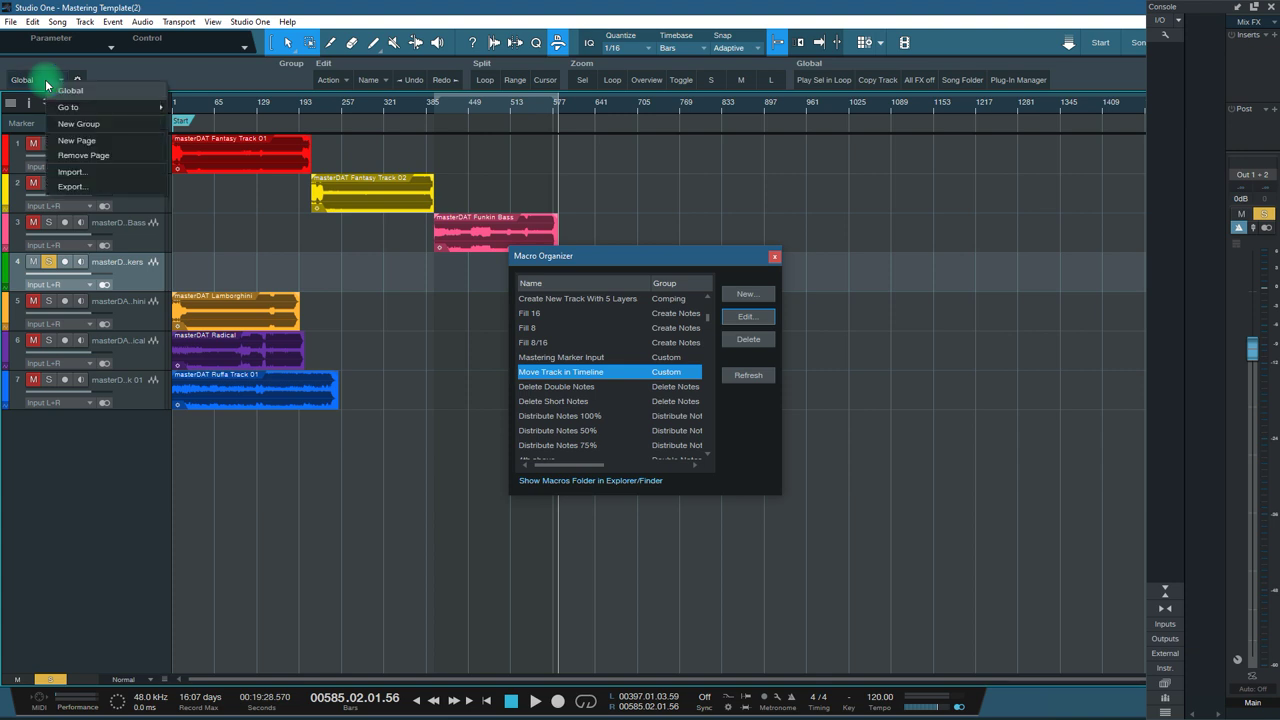
click(134, 62)
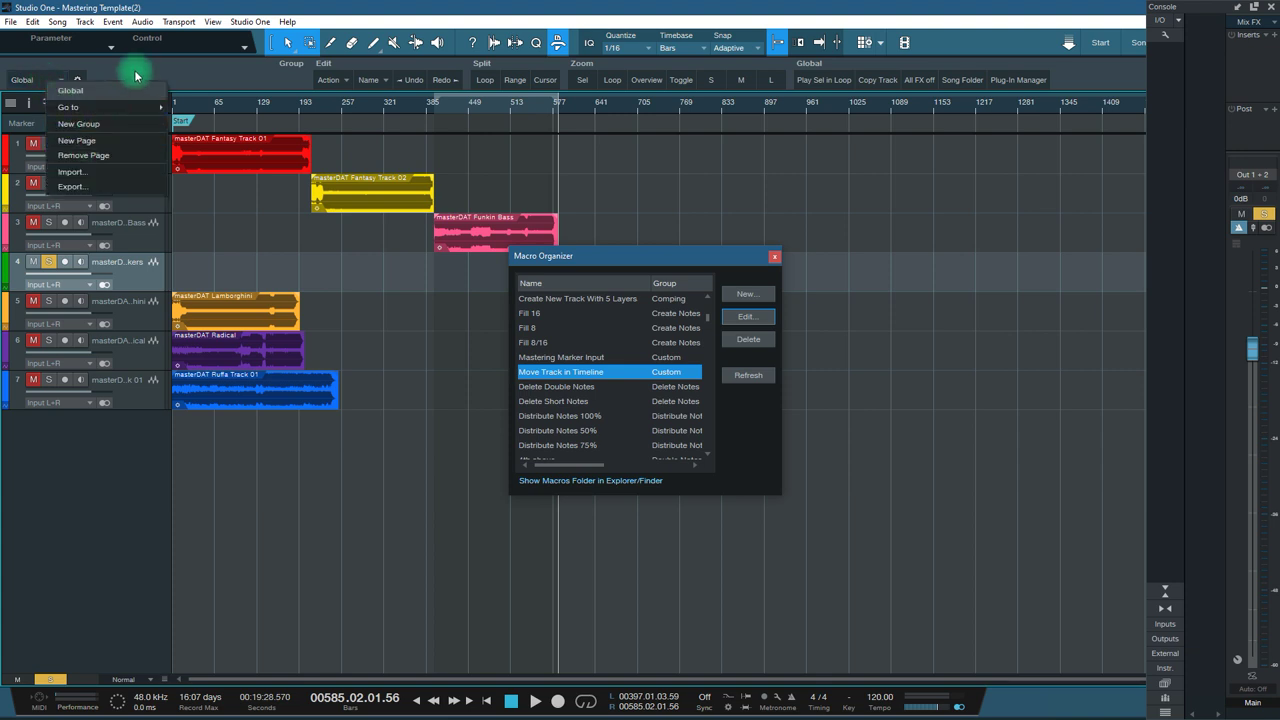
click(65, 83)
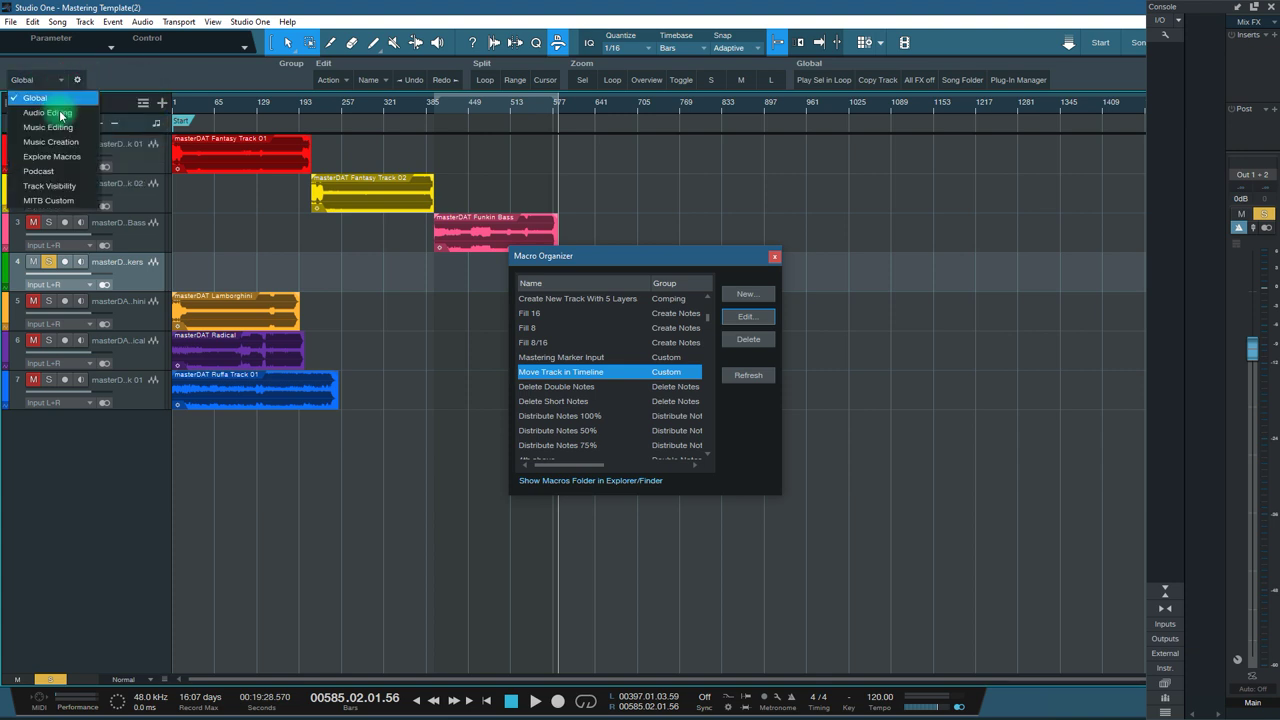
click(72, 203)
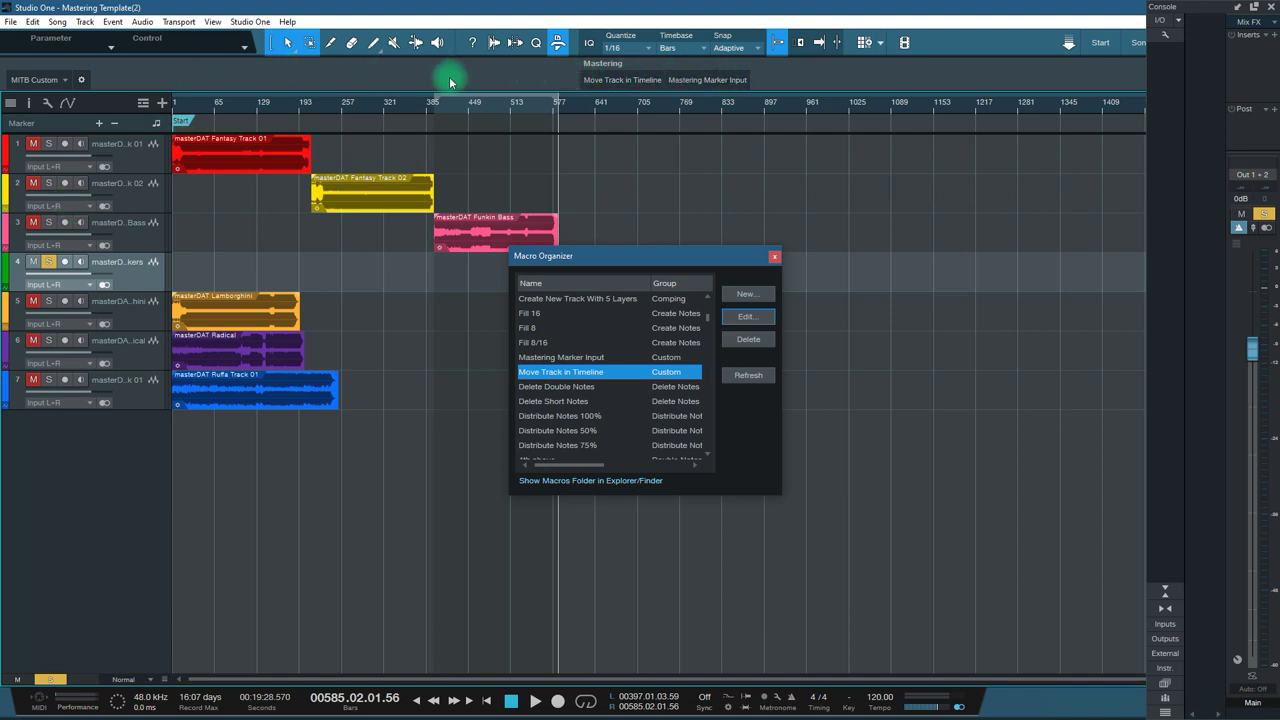
Step: Add a new button to the Mastering macro group and browse the macros that can be assigned to it
right_click(601, 68)
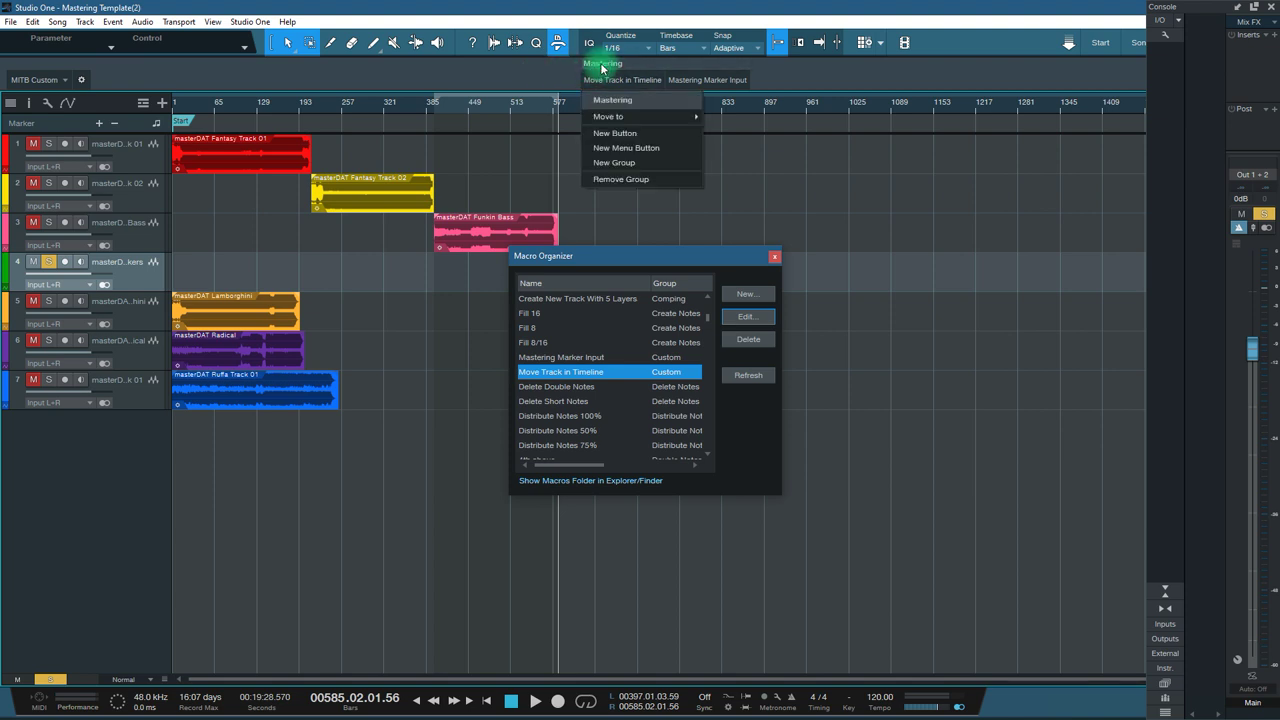
click(633, 134)
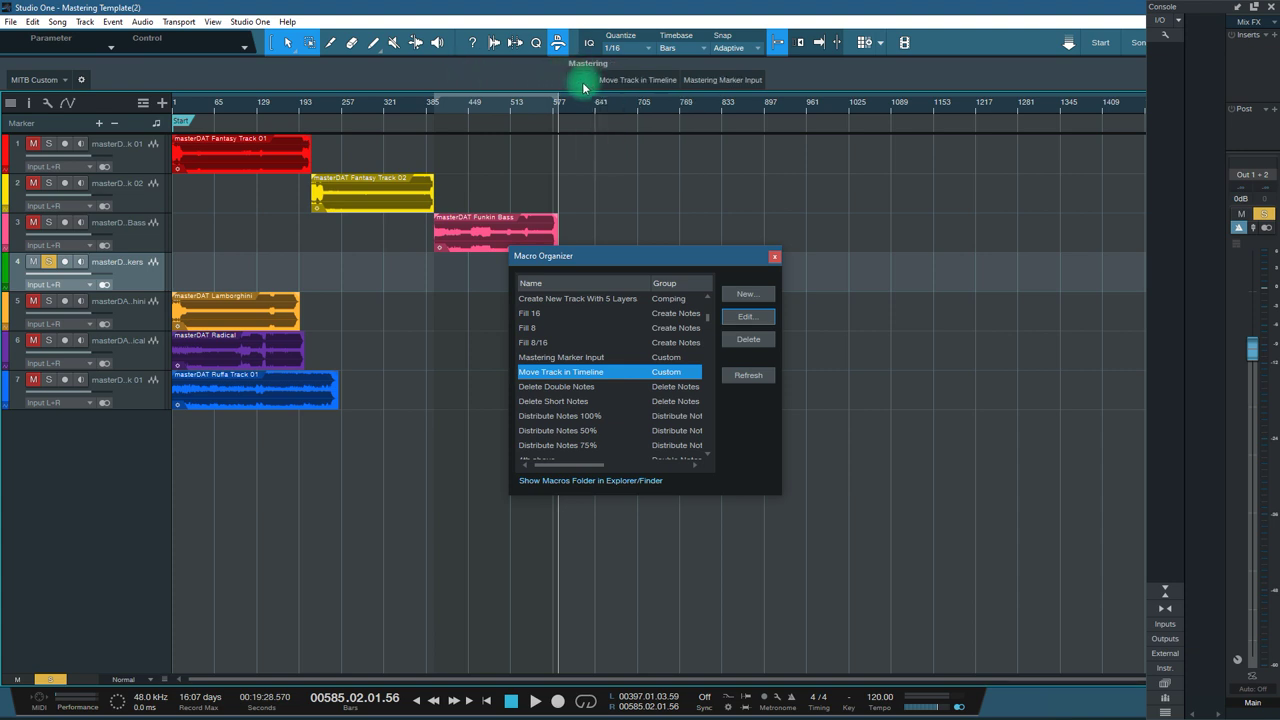
right_click(585, 78)
mouse_move(632, 110)
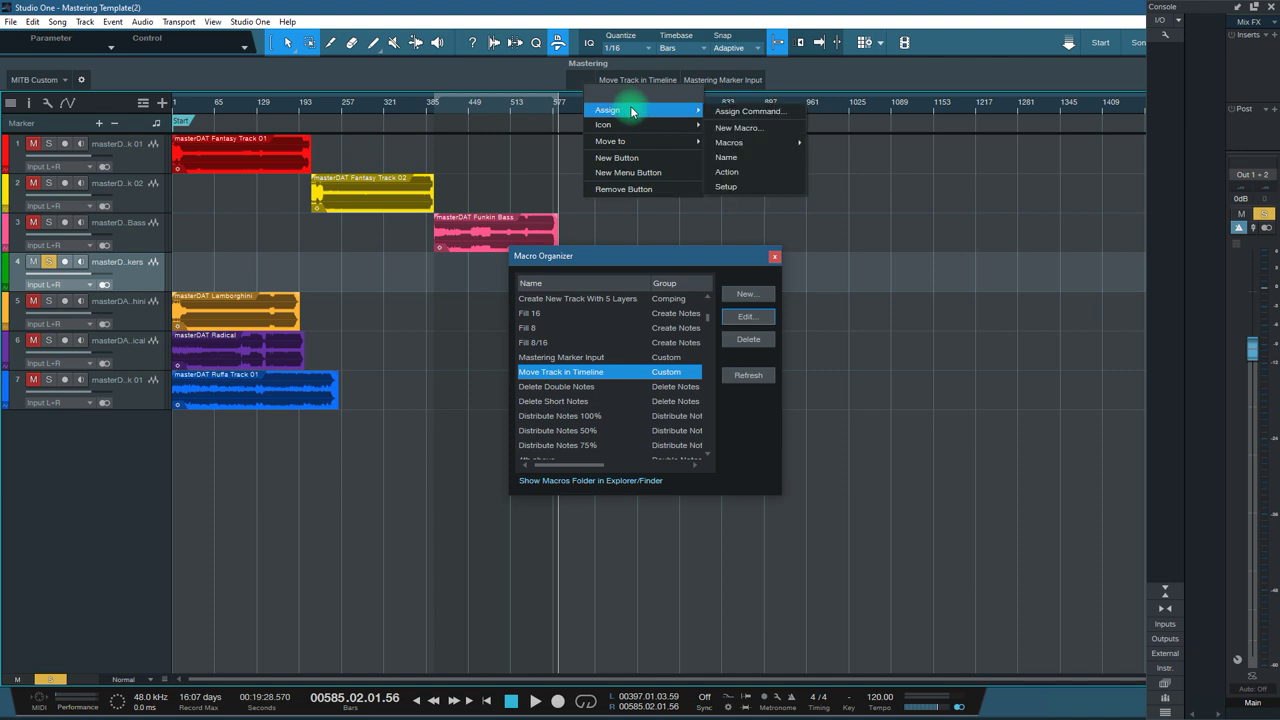
mouse_move(764, 145)
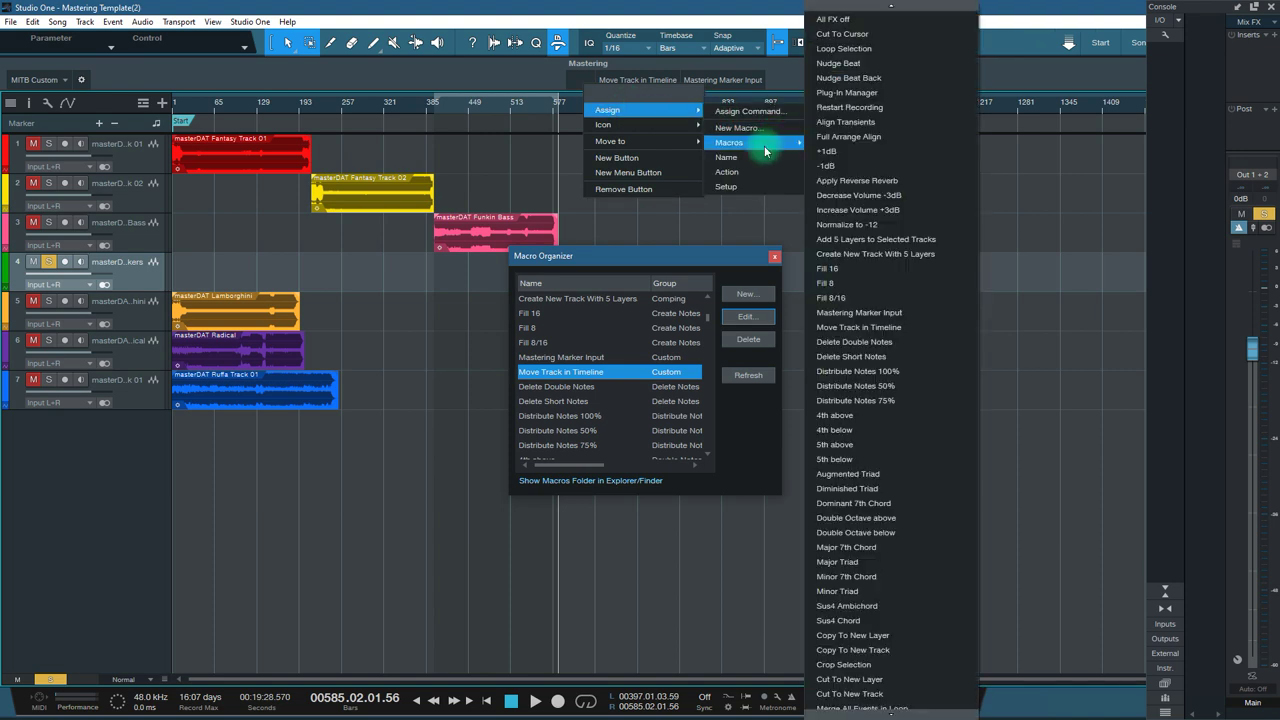
scroll(860, 405, down, 3)
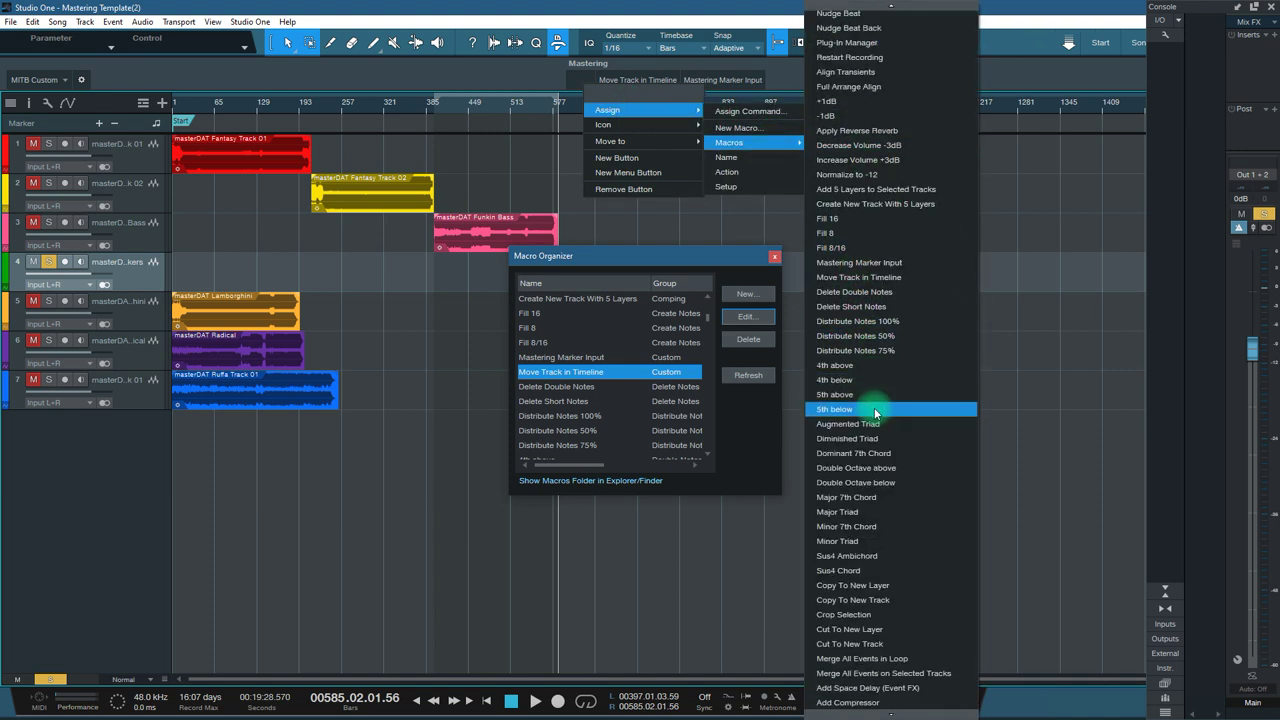
scroll(878, 405, down, 1)
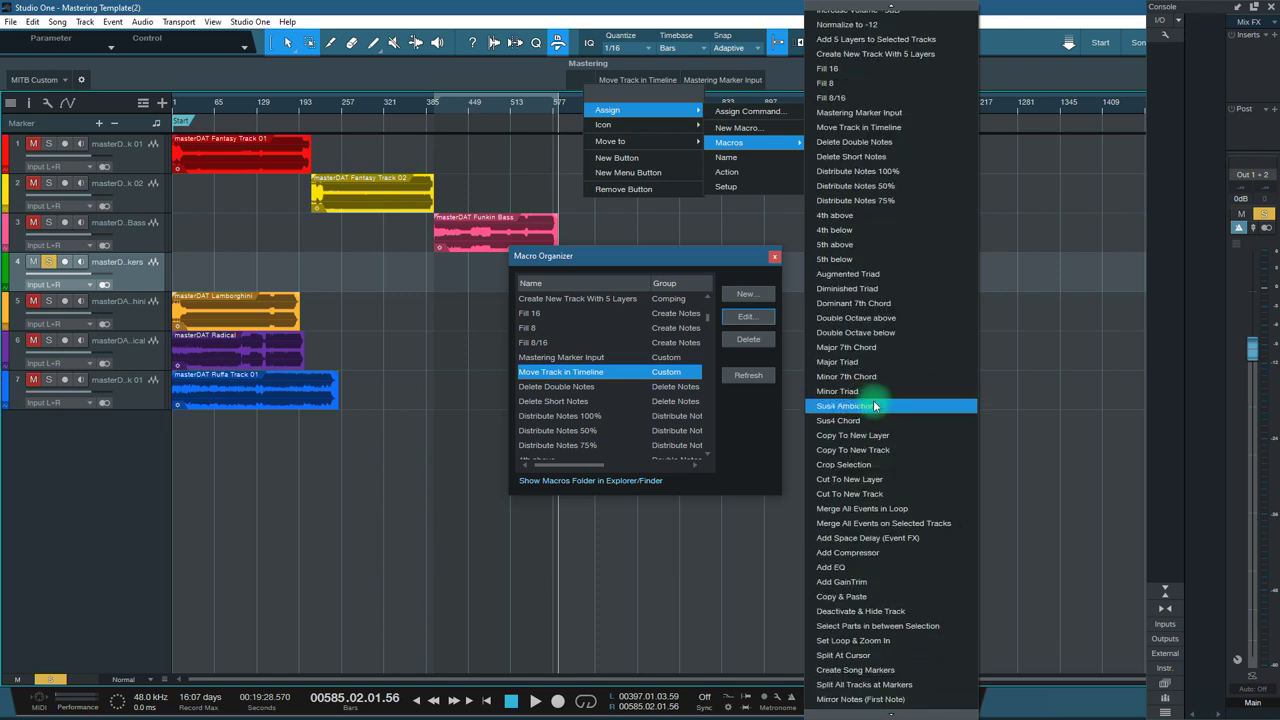
click(510, 80)
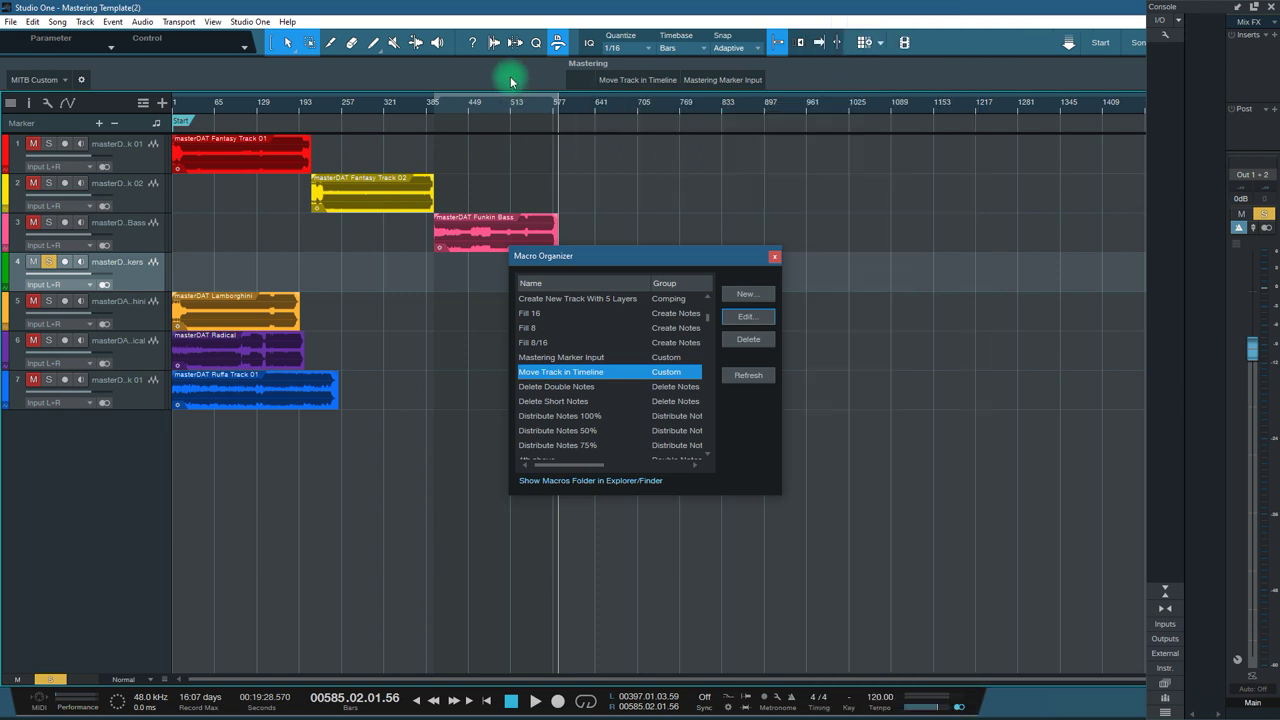
Step: Close the Macro Organizer and undo the moves of the Fantasy Track 02, Funkin Bass and How Many of You Suckers events
click(774, 256)
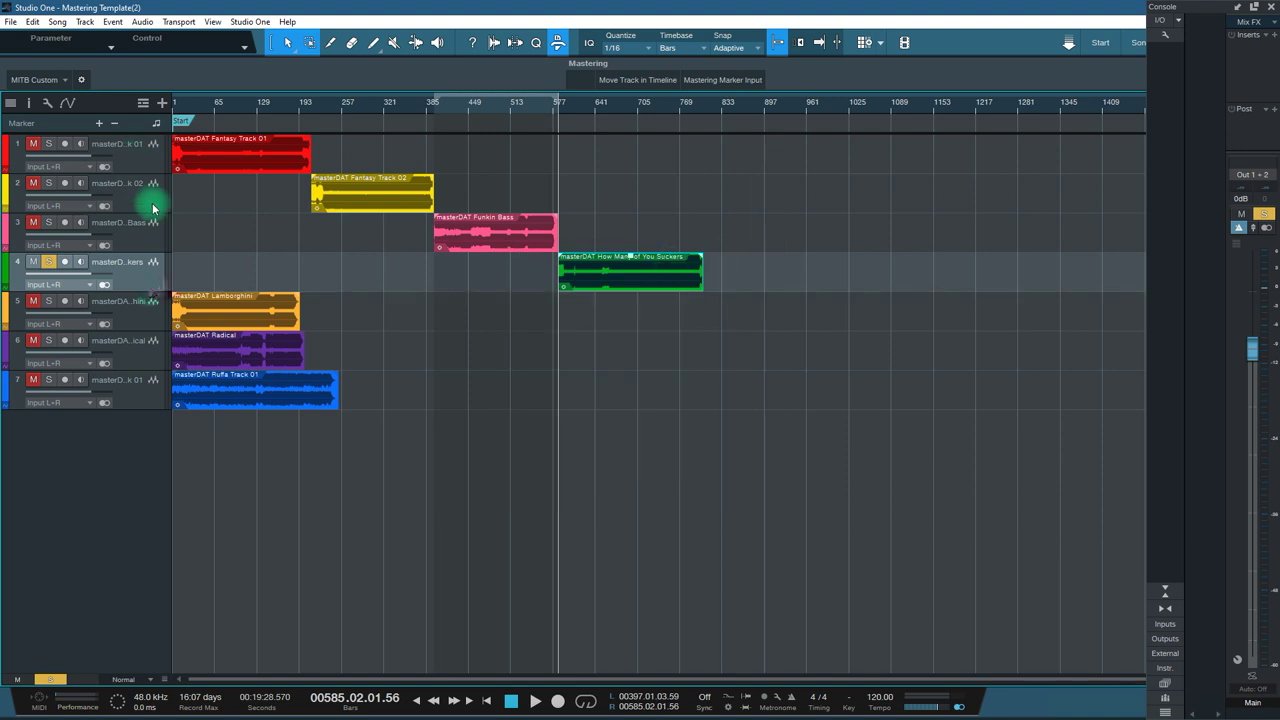
key(ctrl+z)
key(ctrl+z)
key(ctrl+z)
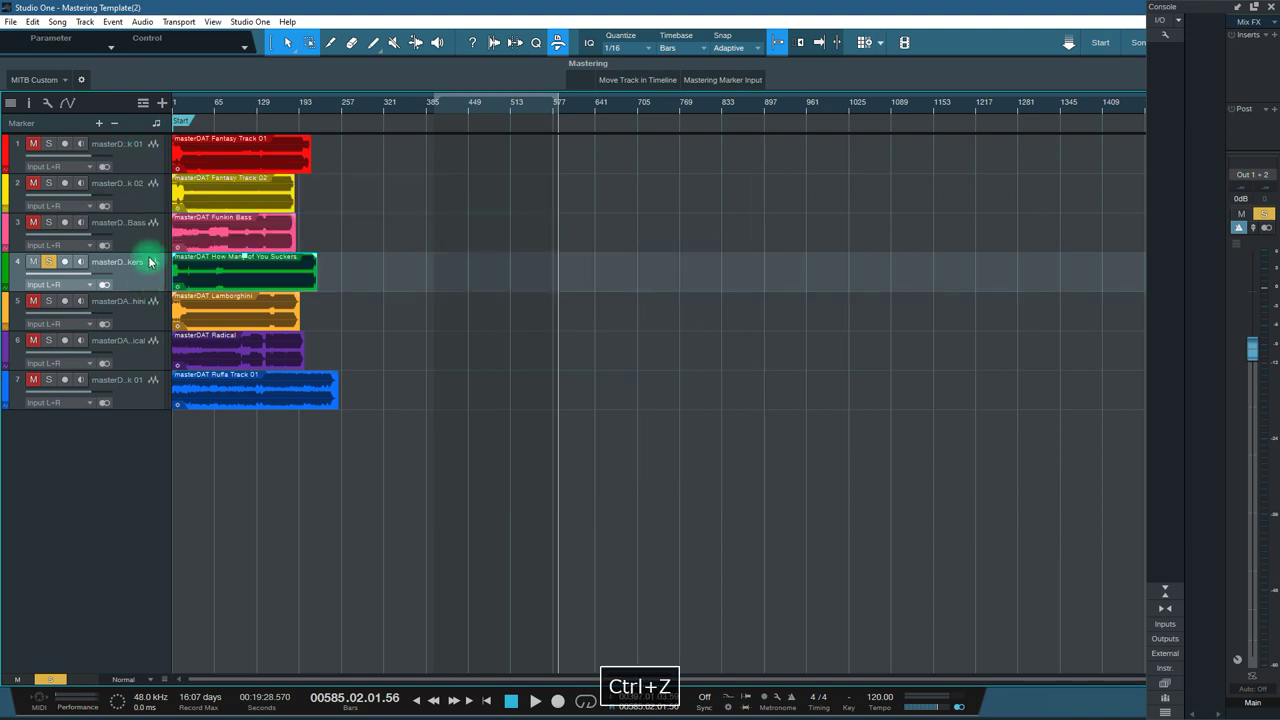
Step: Starting from Fantasy Track 01, run the Move Track in Timeline macro repeatedly until all seven events lie end to end
click(128, 155)
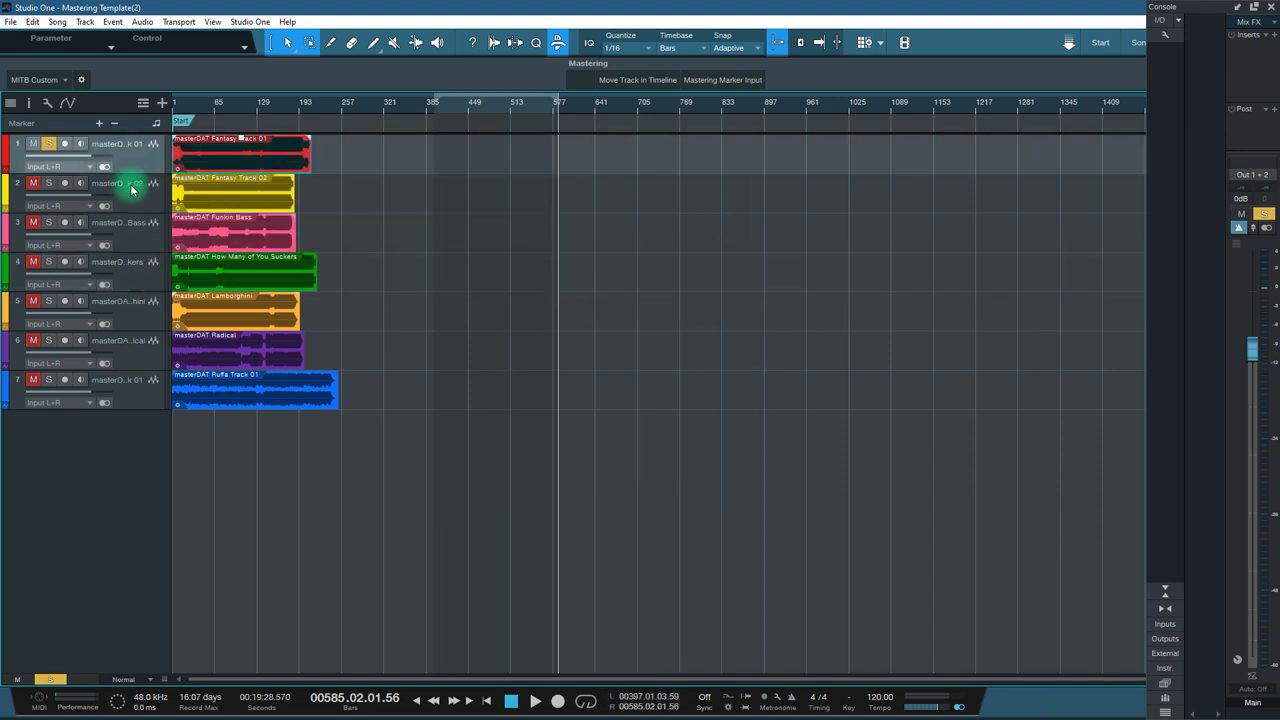
click(641, 81)
click(641, 81)
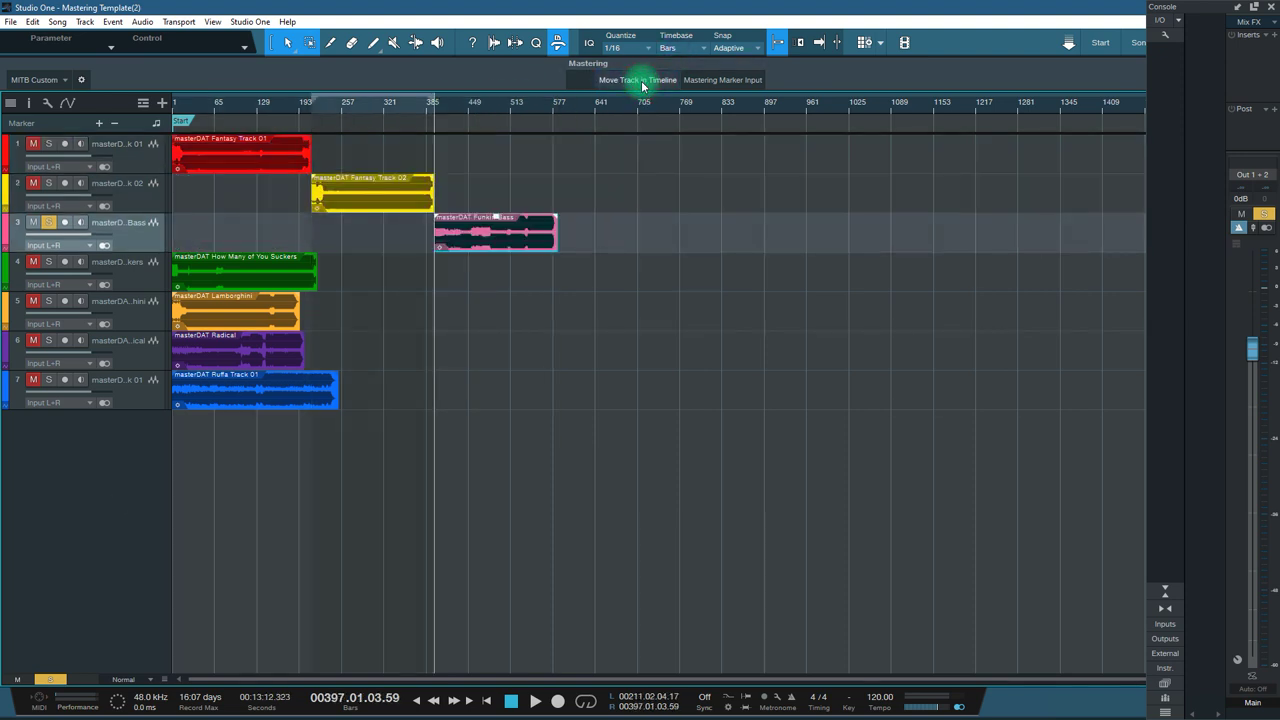
click(641, 80)
click(641, 80)
click(641, 80)
click(641, 80)
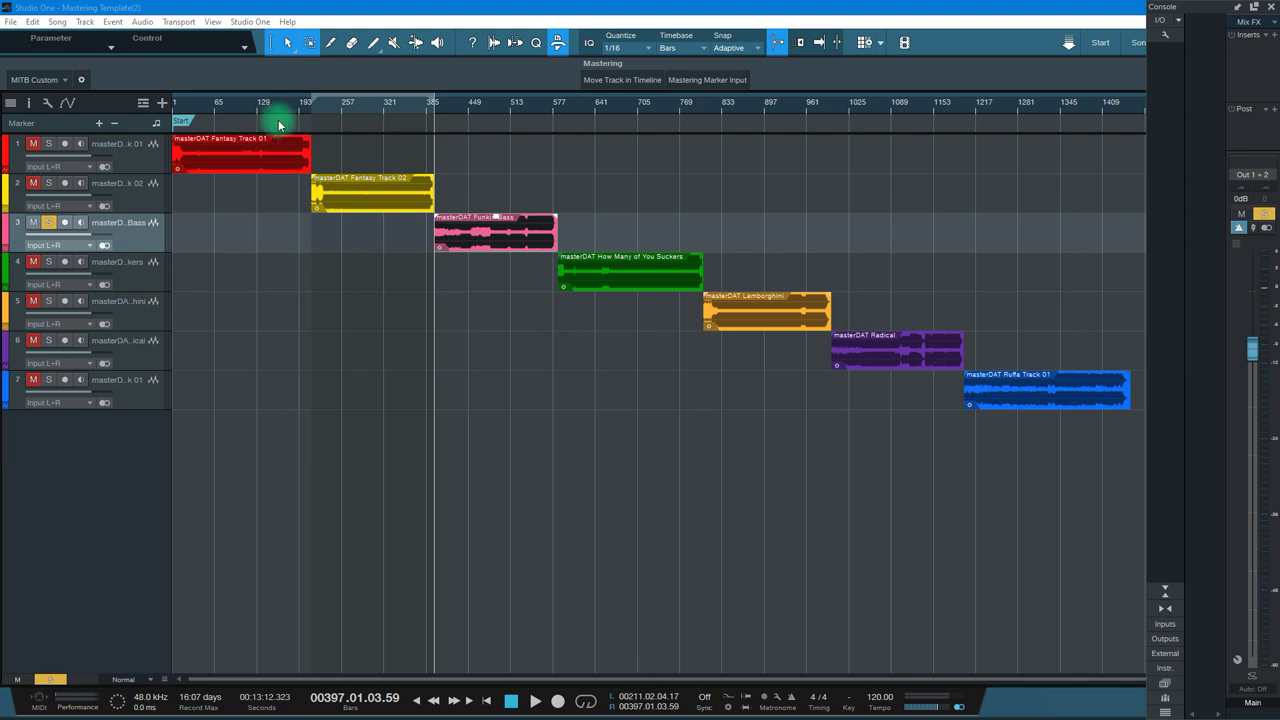
Step: Set the loop around the Fantasy Track 01 event and insert markers at the loop start and loop end
click(243, 160)
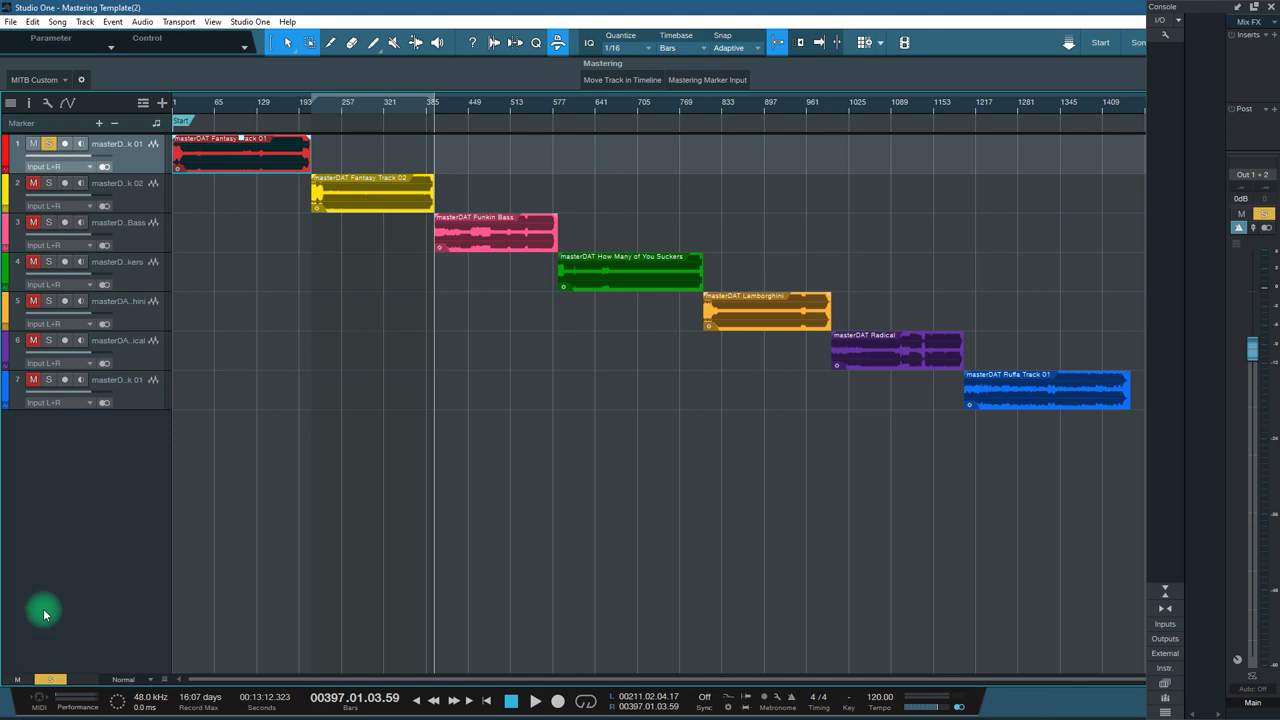
key(shift+p)
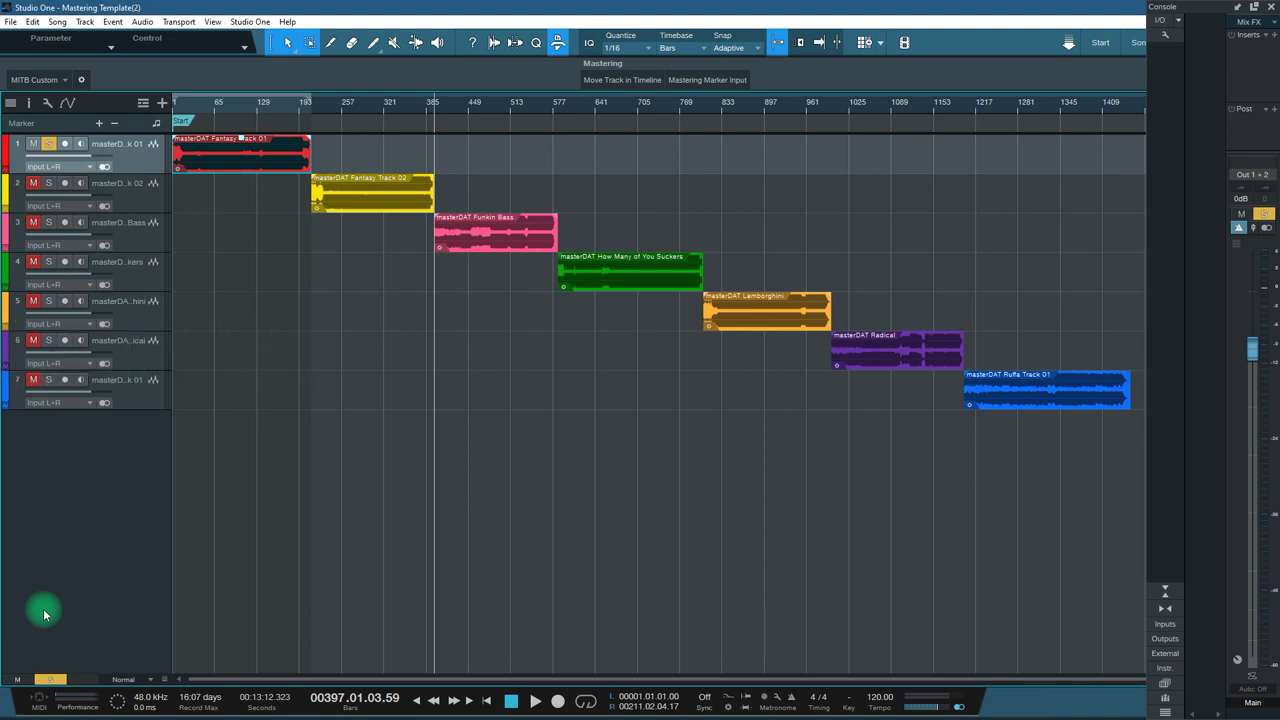
key(KP_1)
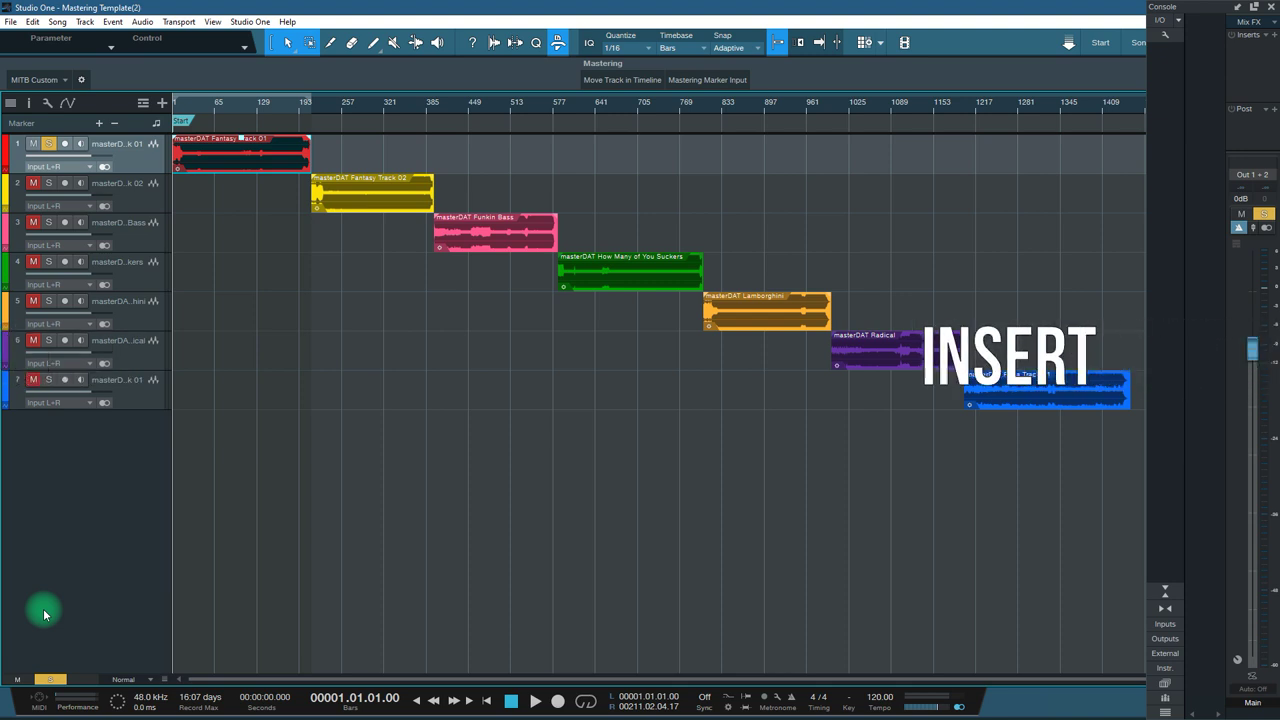
key(Insert)
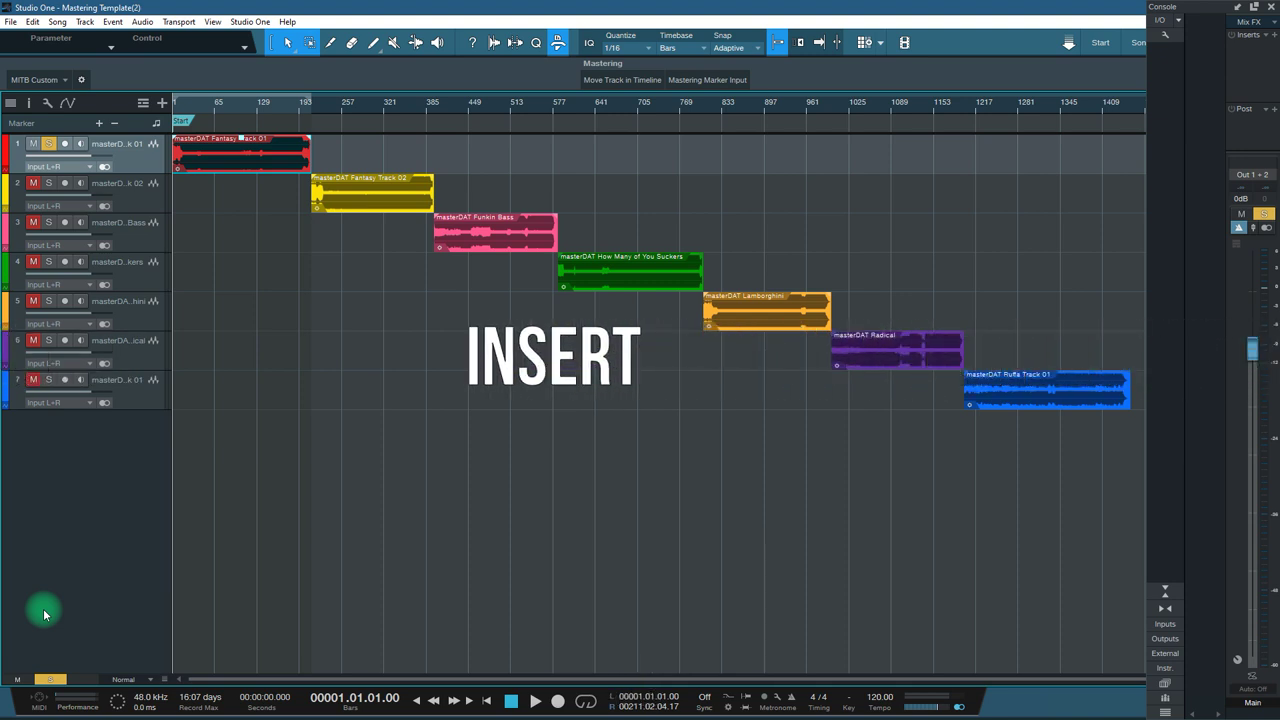
key(KP_2)
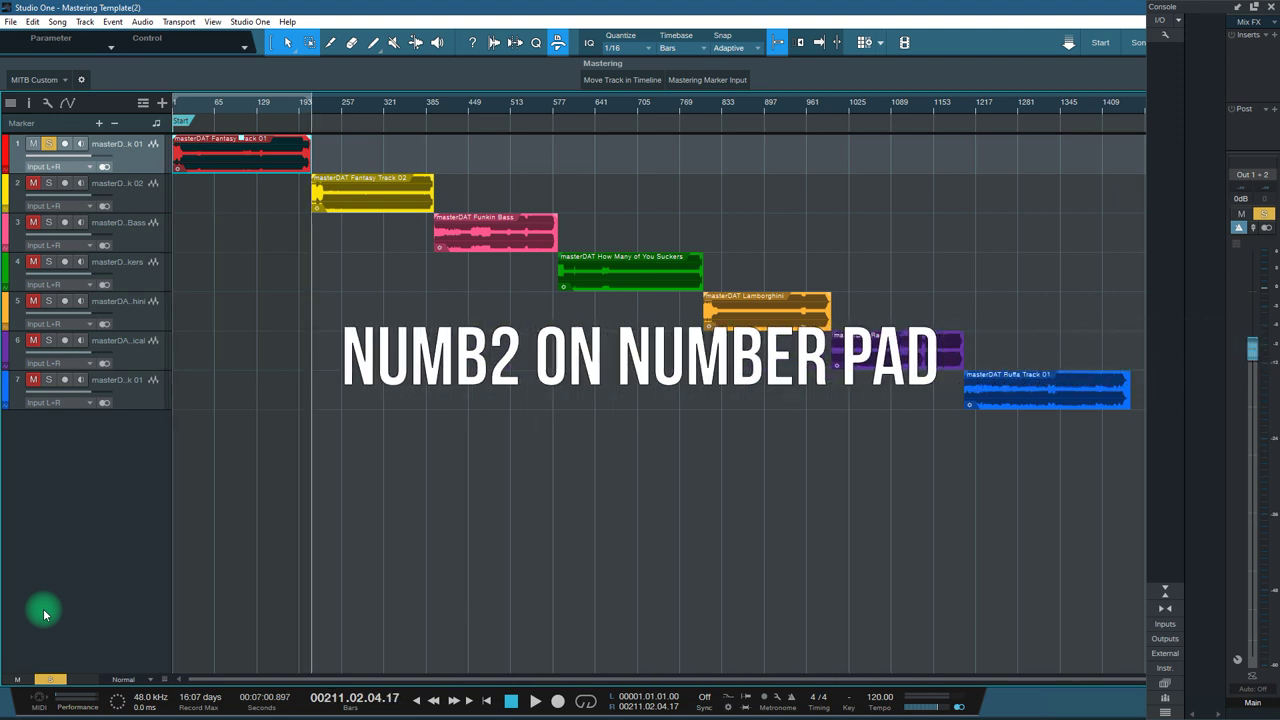
key(Insert)
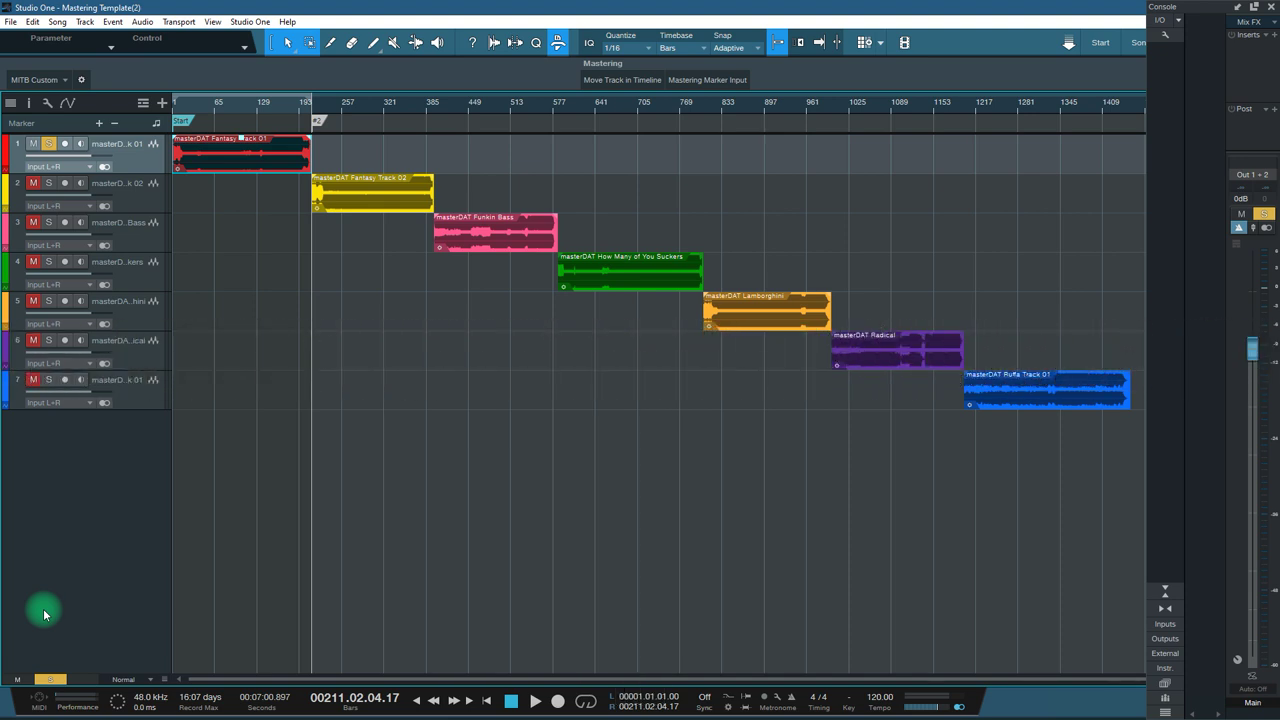
Step: Set the loop around the Fantasy Track 02 event, insert a marker at its end, and select the Funkin Bass track
key(Down)
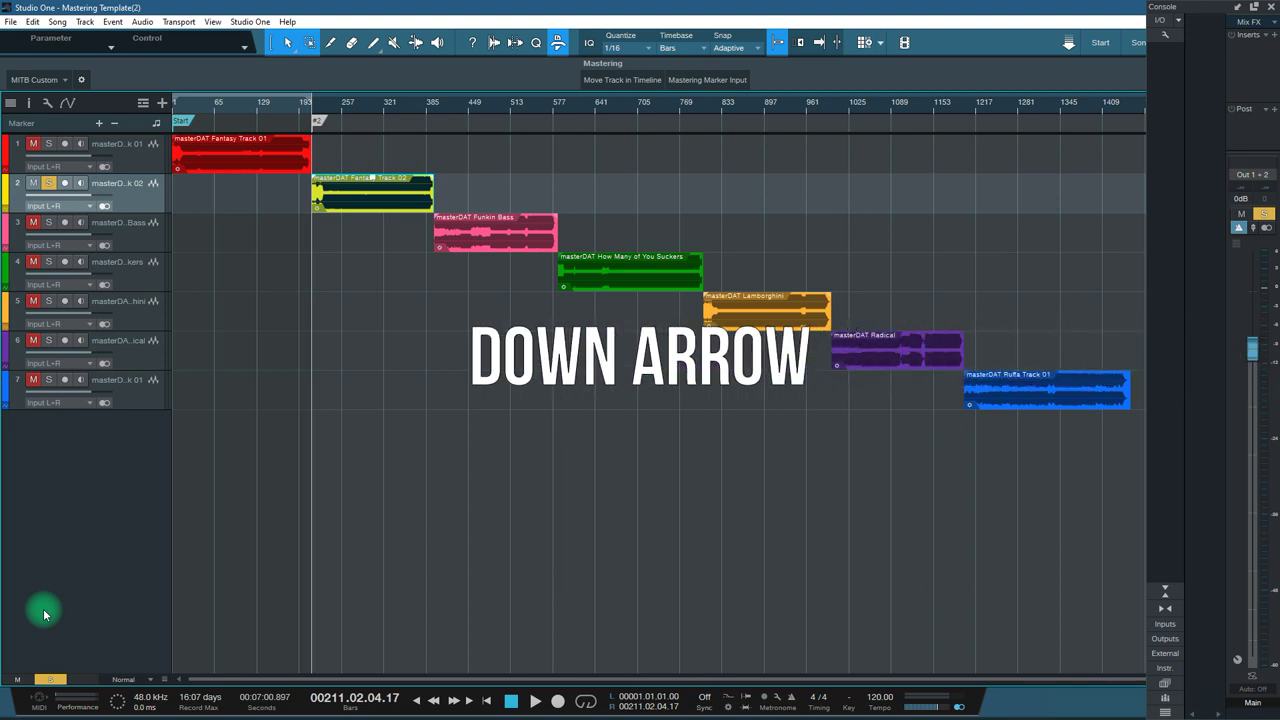
key(p)
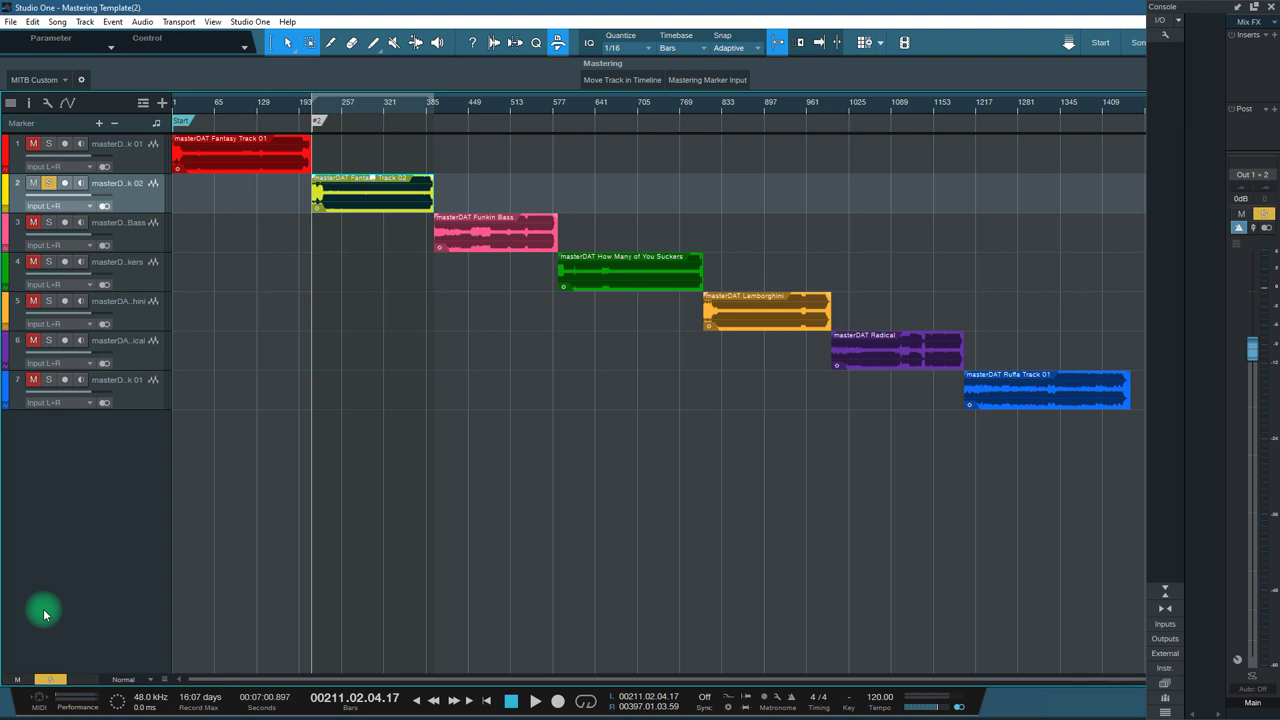
key(Insert)
key(Down)
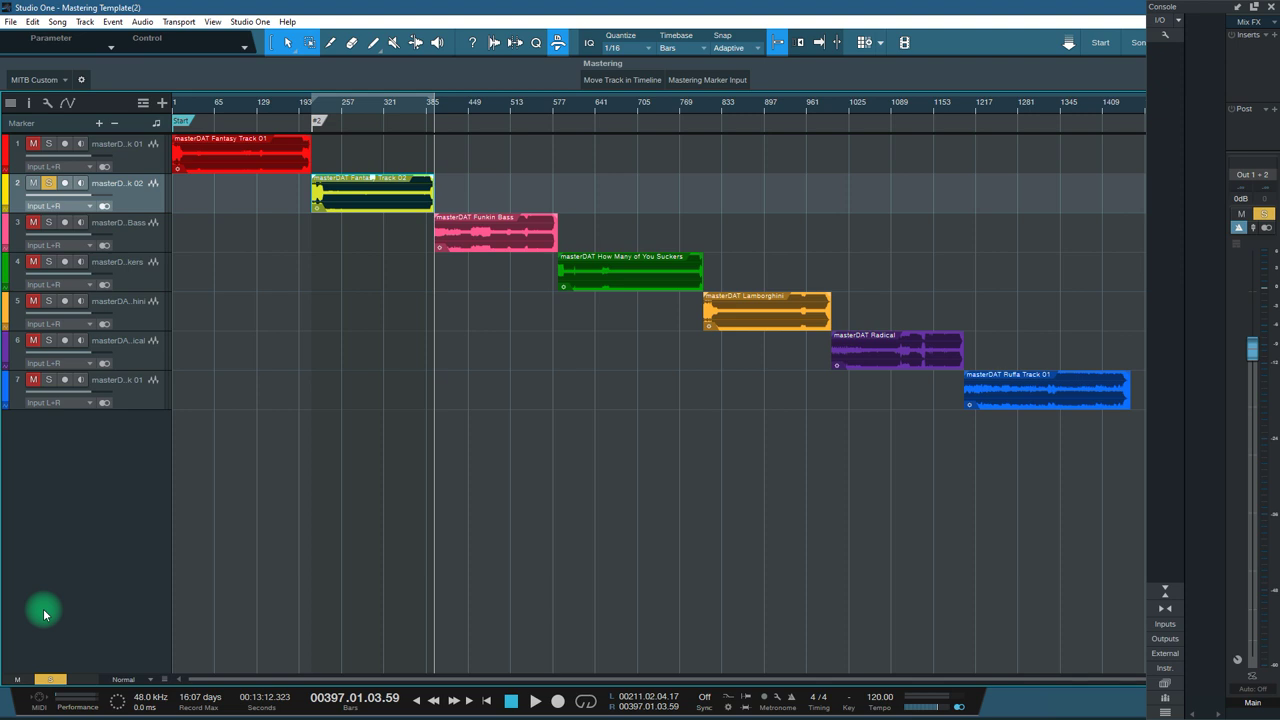
key(Insert)
key(Down)
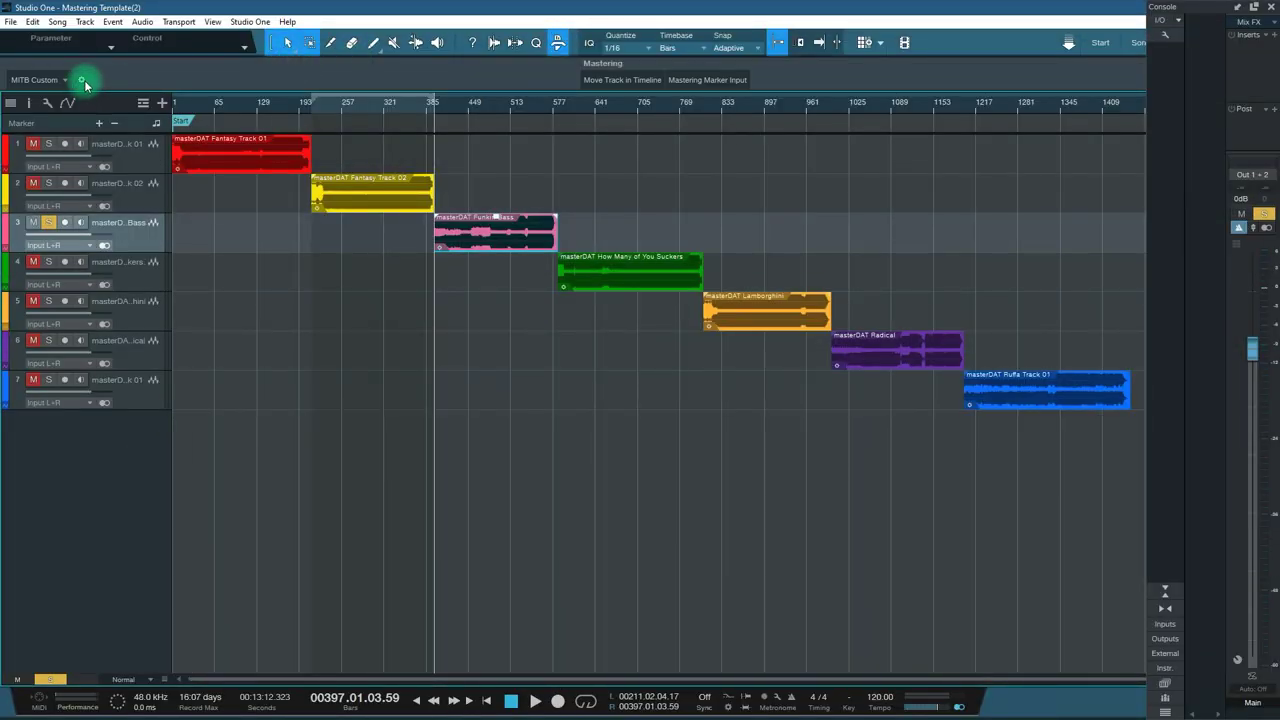
Step: Open the Mastering Marker Input macro for editing from the Macro Organizer
click(85, 84)
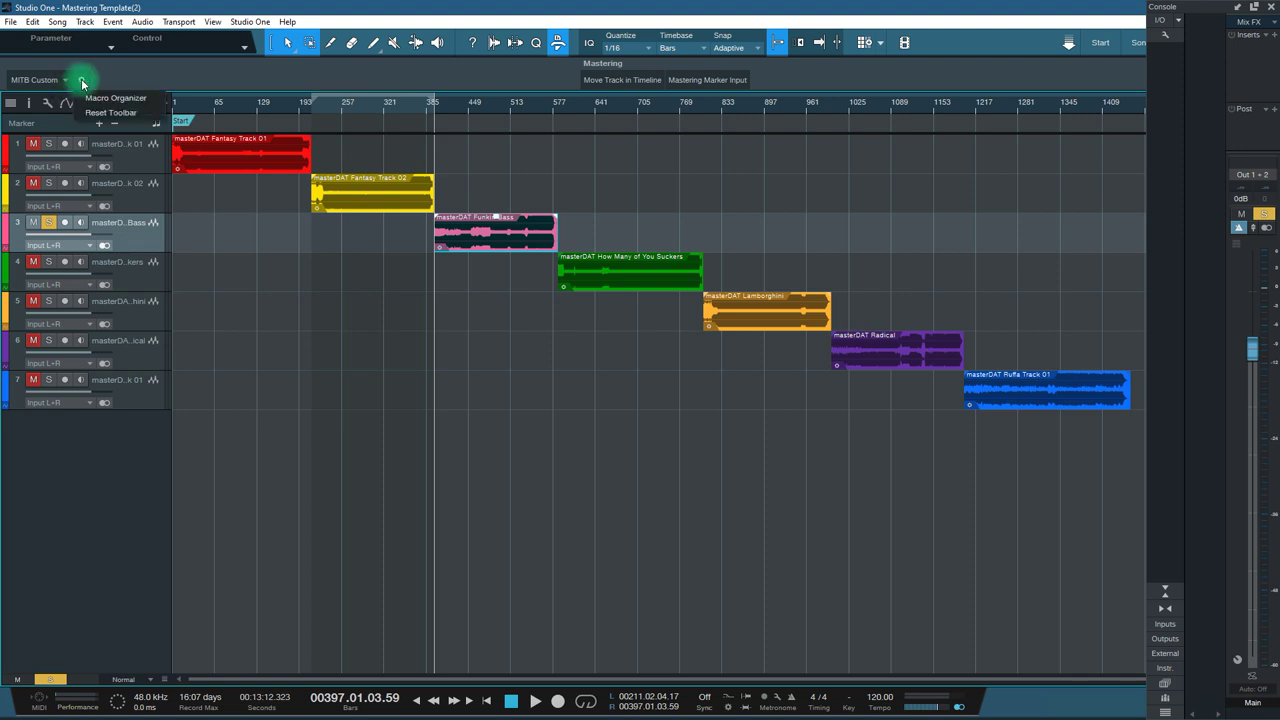
click(120, 104)
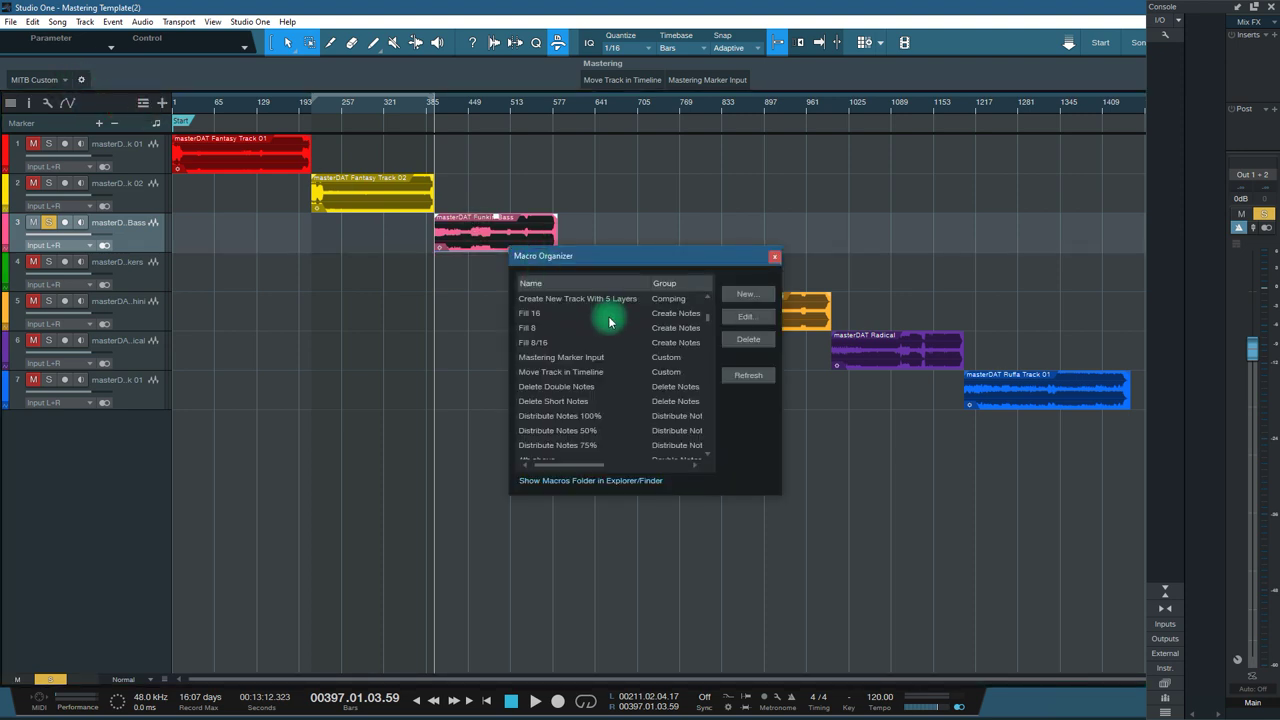
click(560, 360)
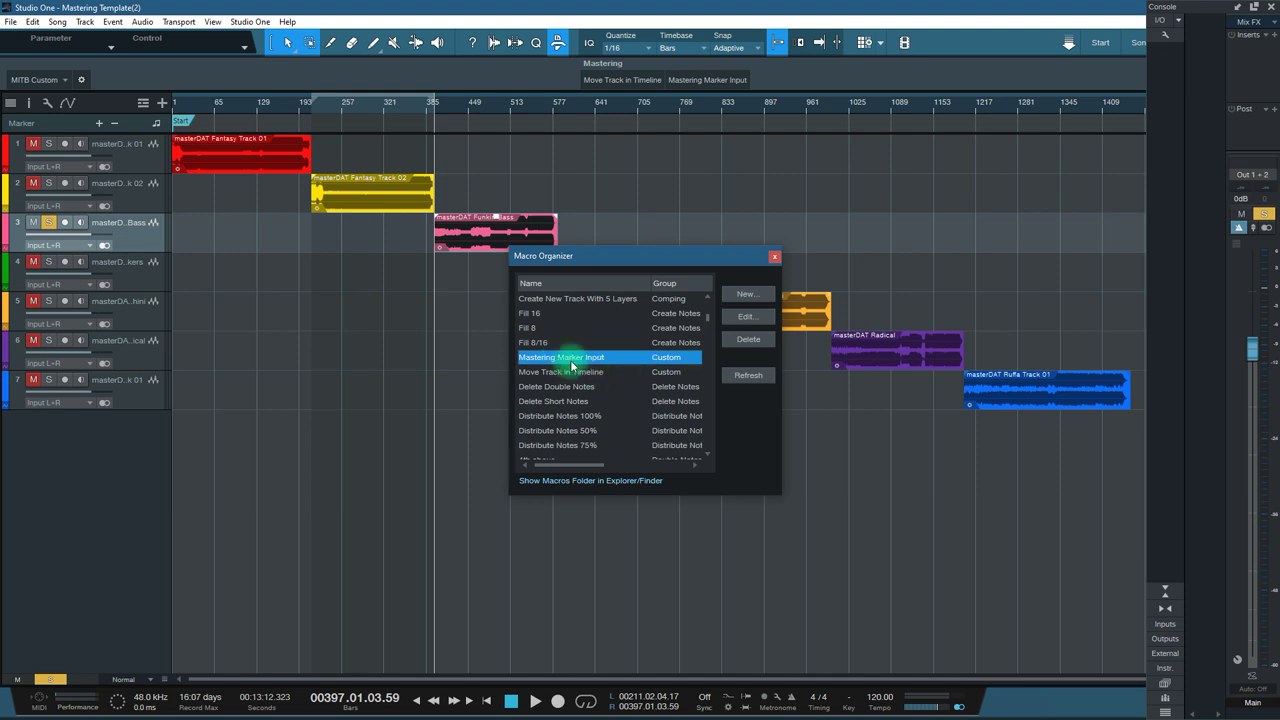
click(746, 316)
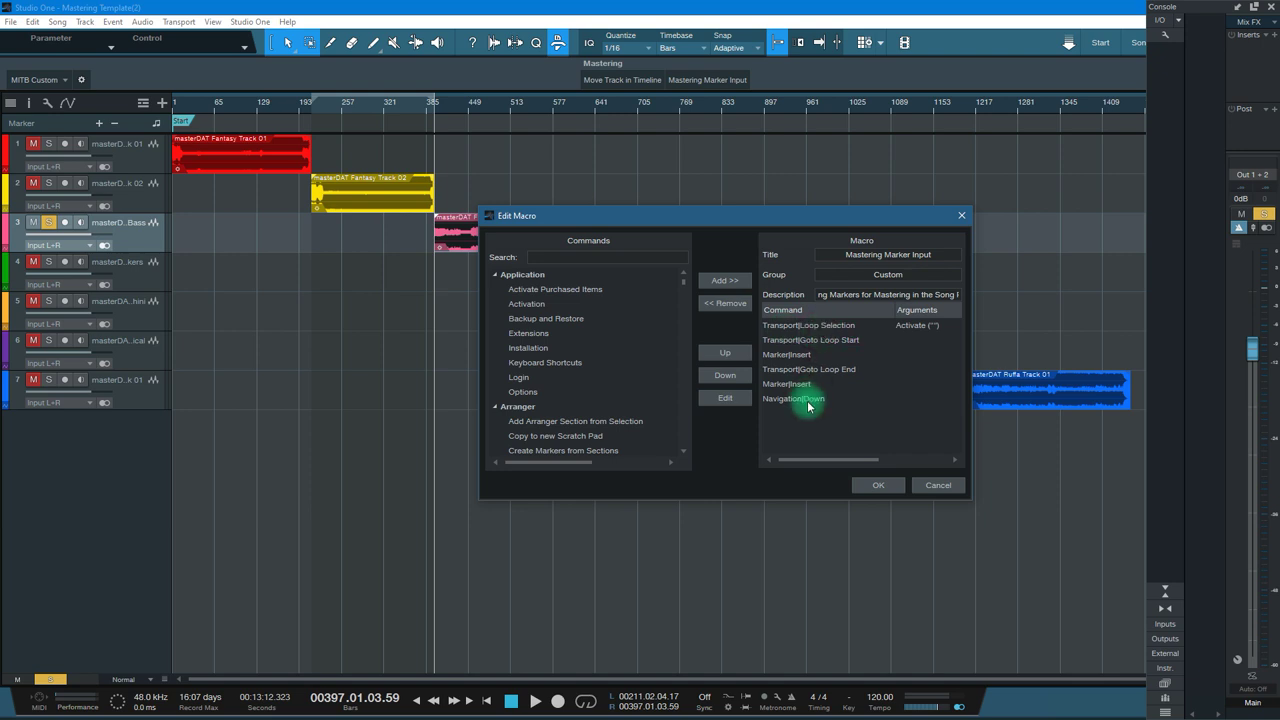
Step: Search the macro commands for "loop se" and select Loop Selection, leave the macro edit without saving, and close the Macro Organizer
click(588, 260)
text(loop se)
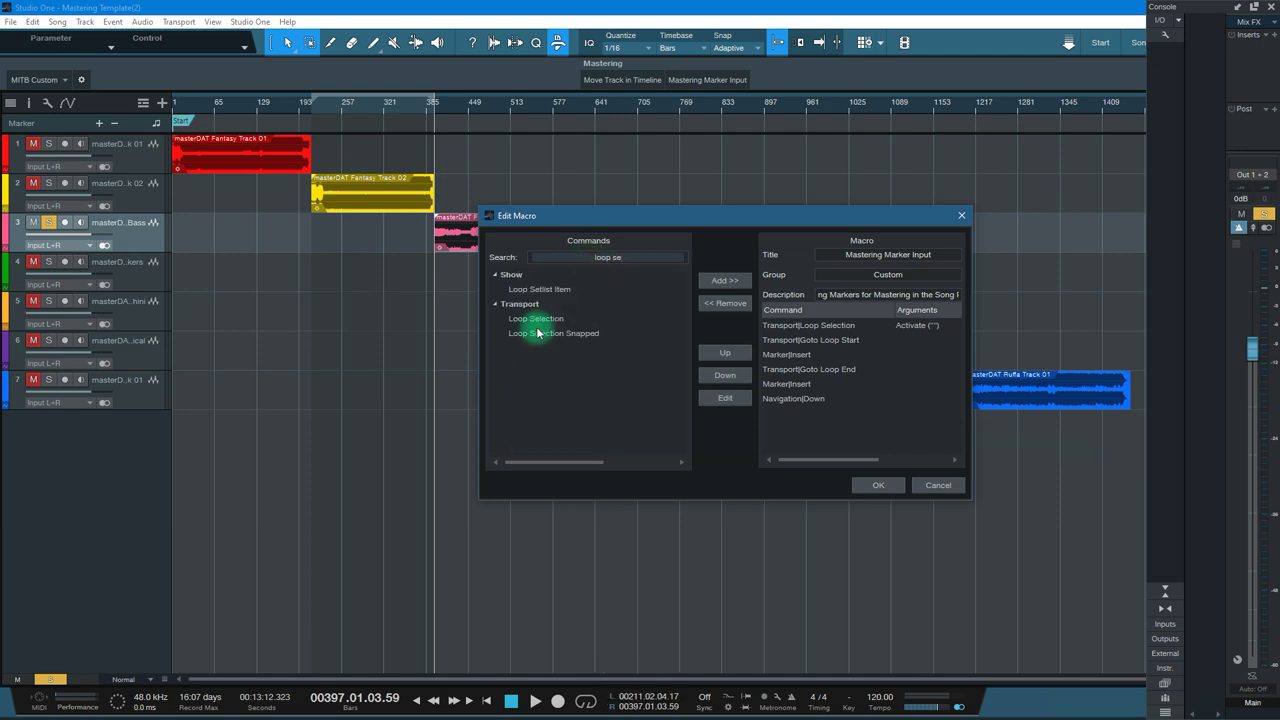
click(540, 322)
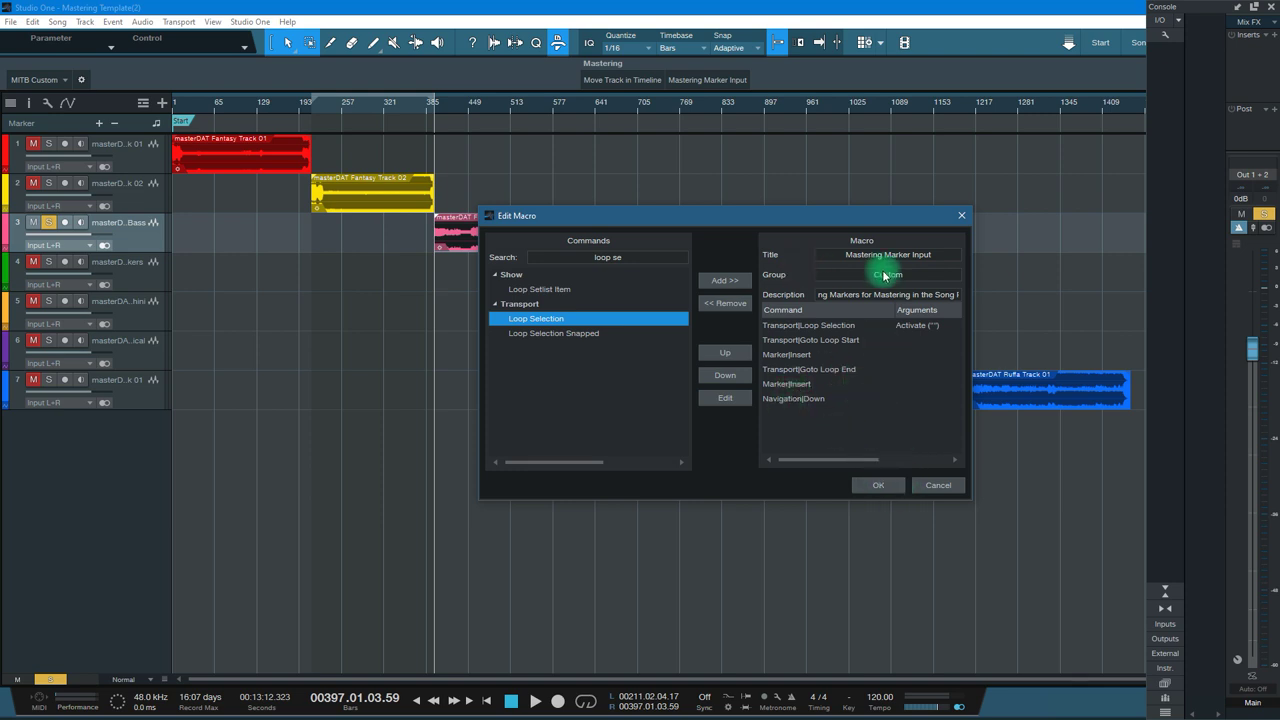
click(936, 485)
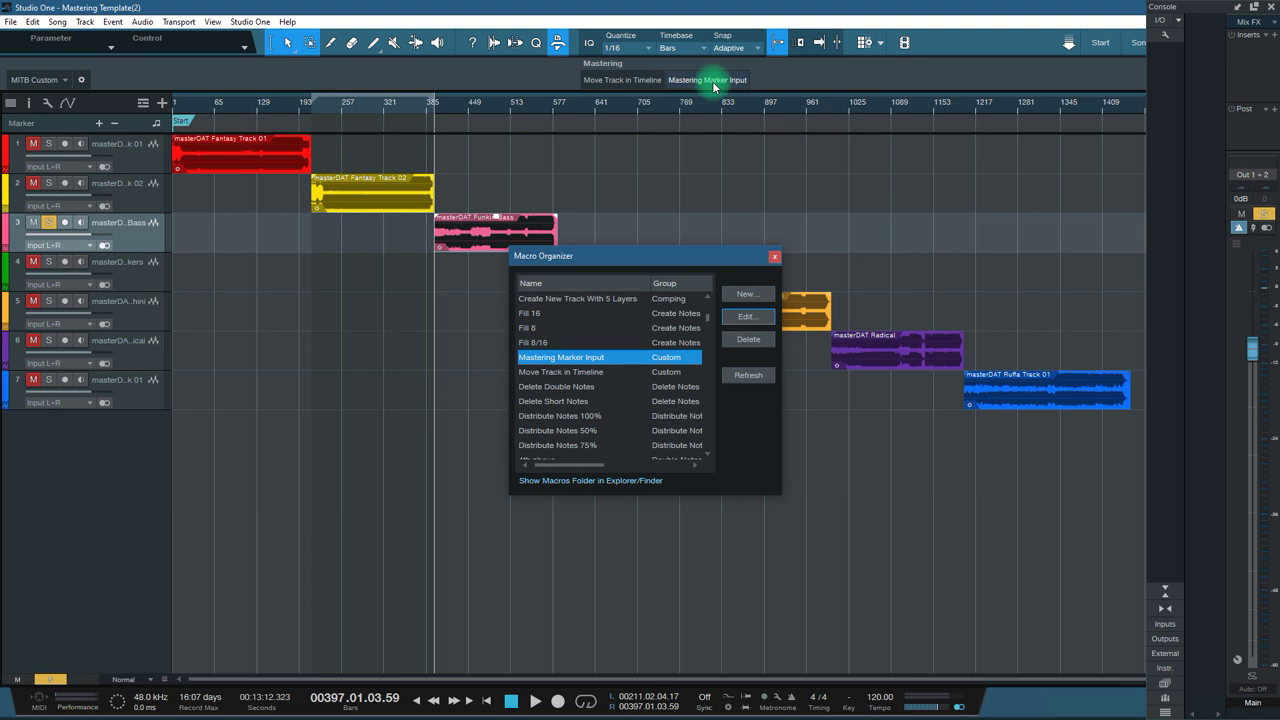
click(774, 256)
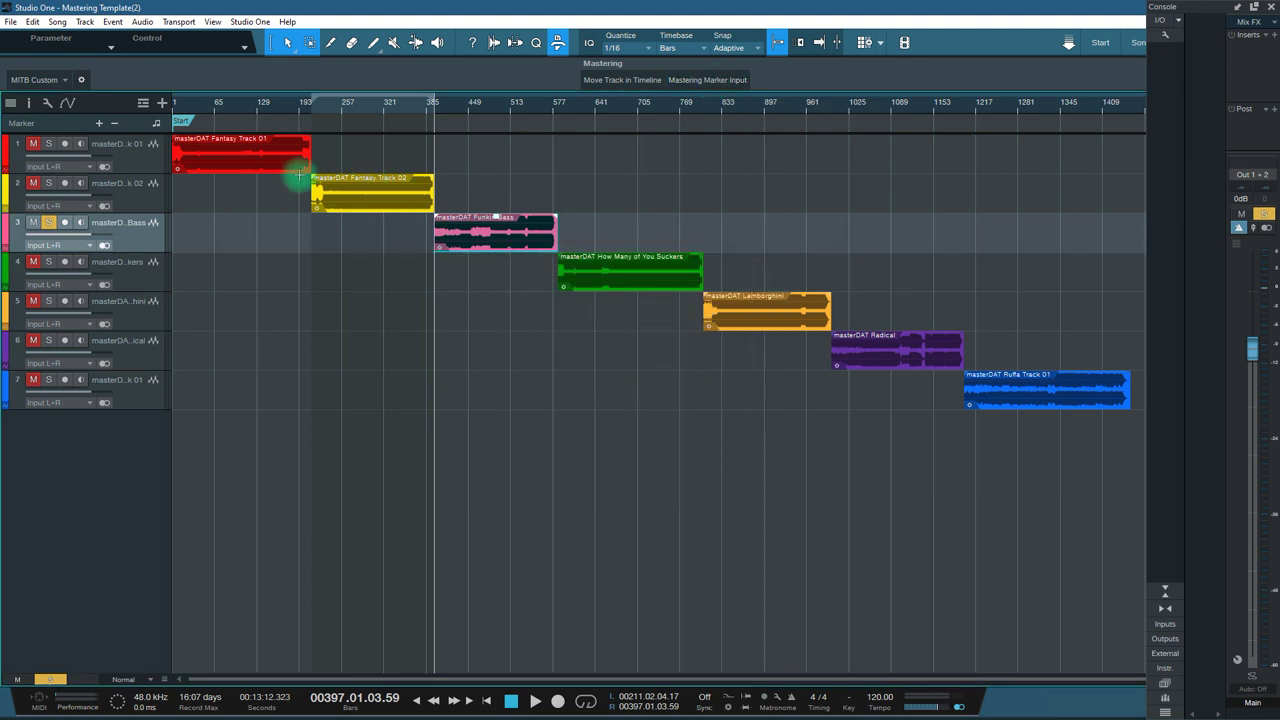
Step: Select the Fantasy Track 01 event and run the Mastering Marker Input macro seven times to insert markers at every track boundary
click(298, 172)
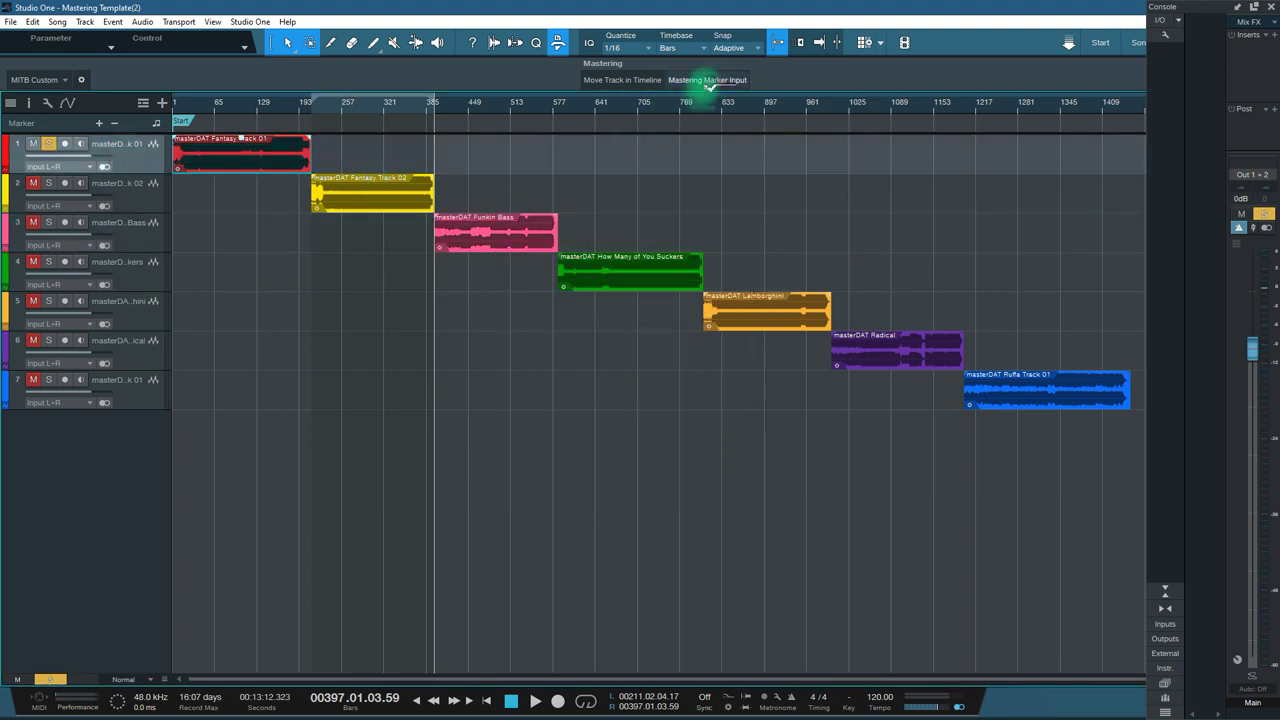
click(705, 82)
click(702, 82)
click(702, 82)
click(702, 82)
click(702, 82)
click(702, 82)
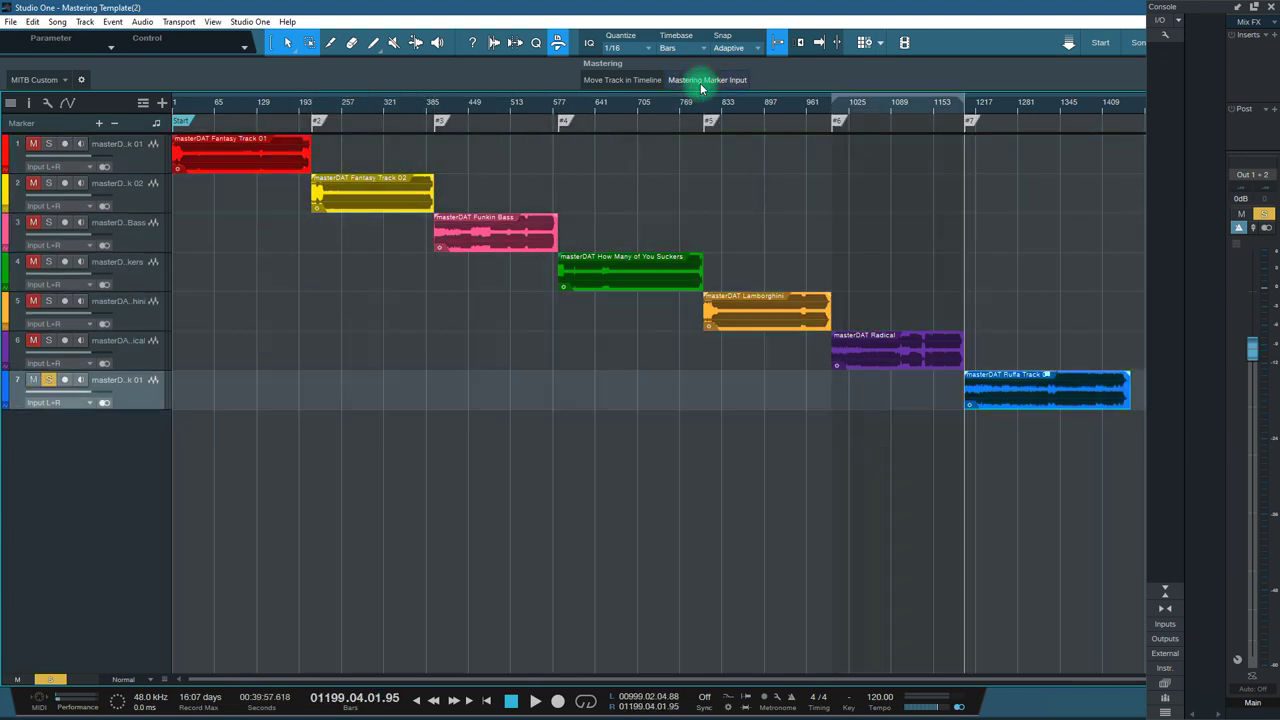
click(702, 82)
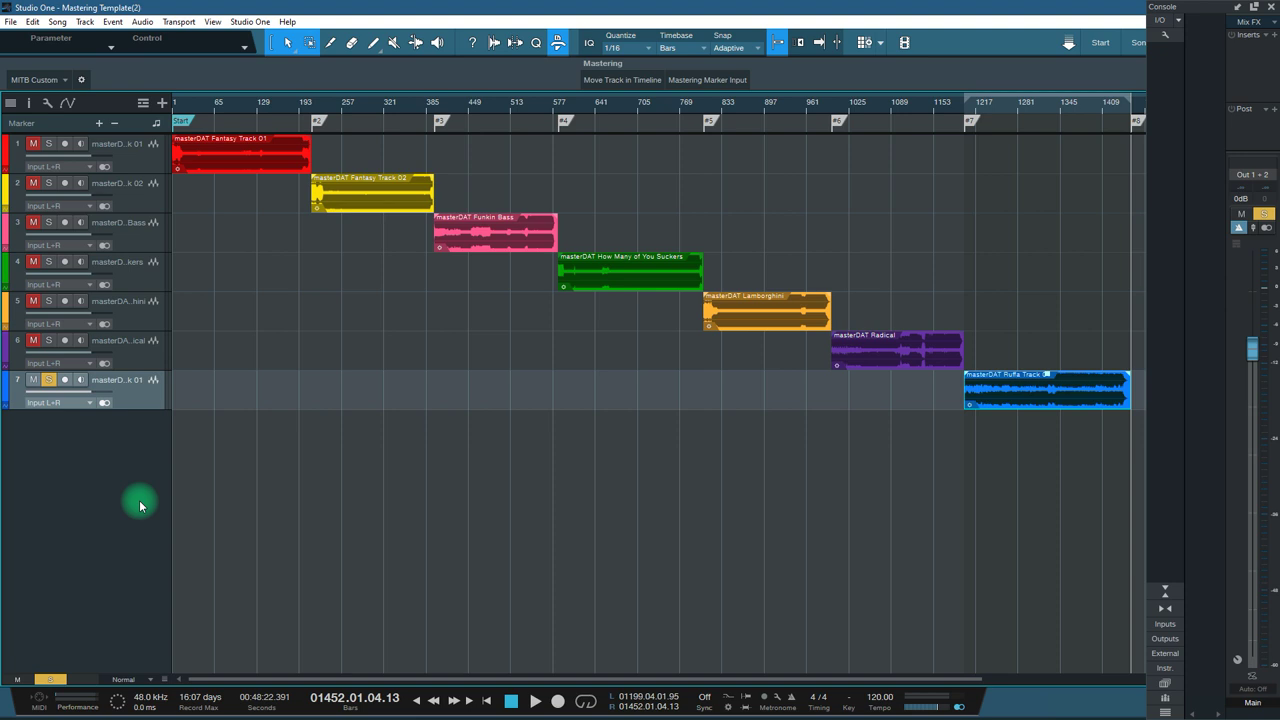
Step: Undo the marker insertions and the track moves until all seven events start together at the Start marker
key(ctrl+z)
key(ctrl+z)
key(ctrl+z)
key(ctrl+z)
key(ctrl+z)
key(ctrl+z)
key(ctrl+z)
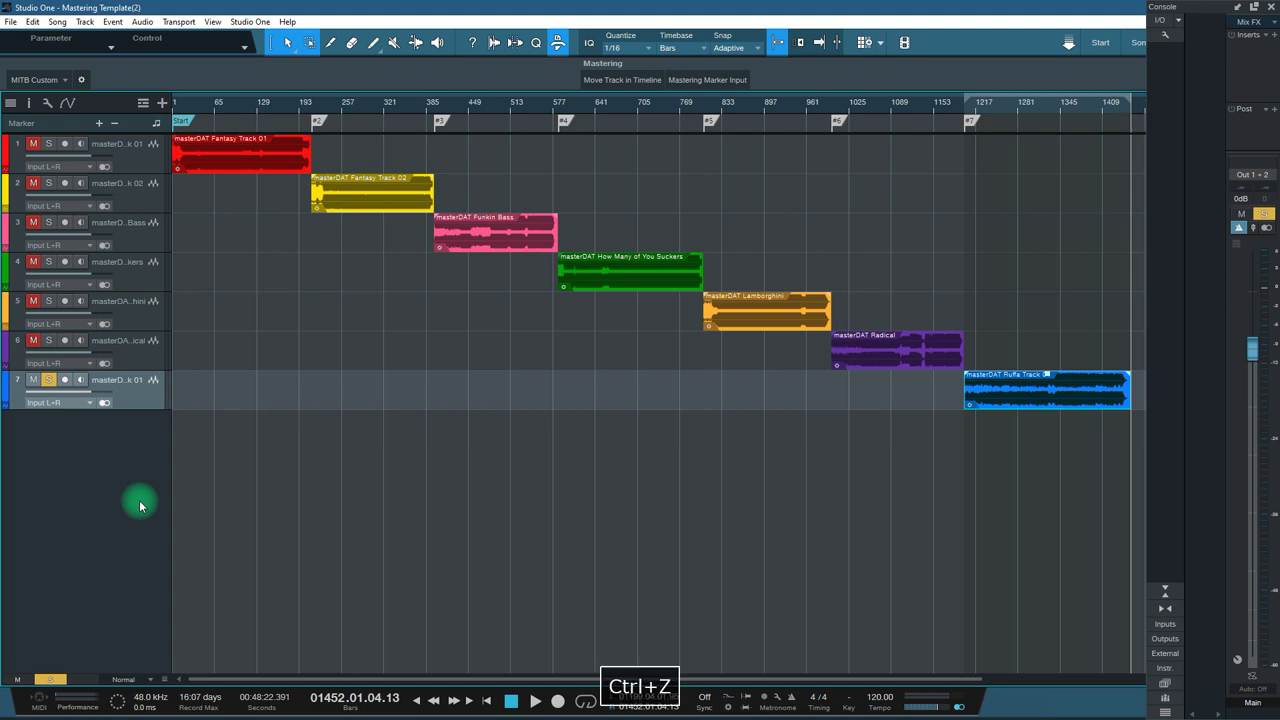
key(ctrl+z)
key(ctrl+z)
key(ctrl+z)
key(ctrl+z)
key(ctrl+z)
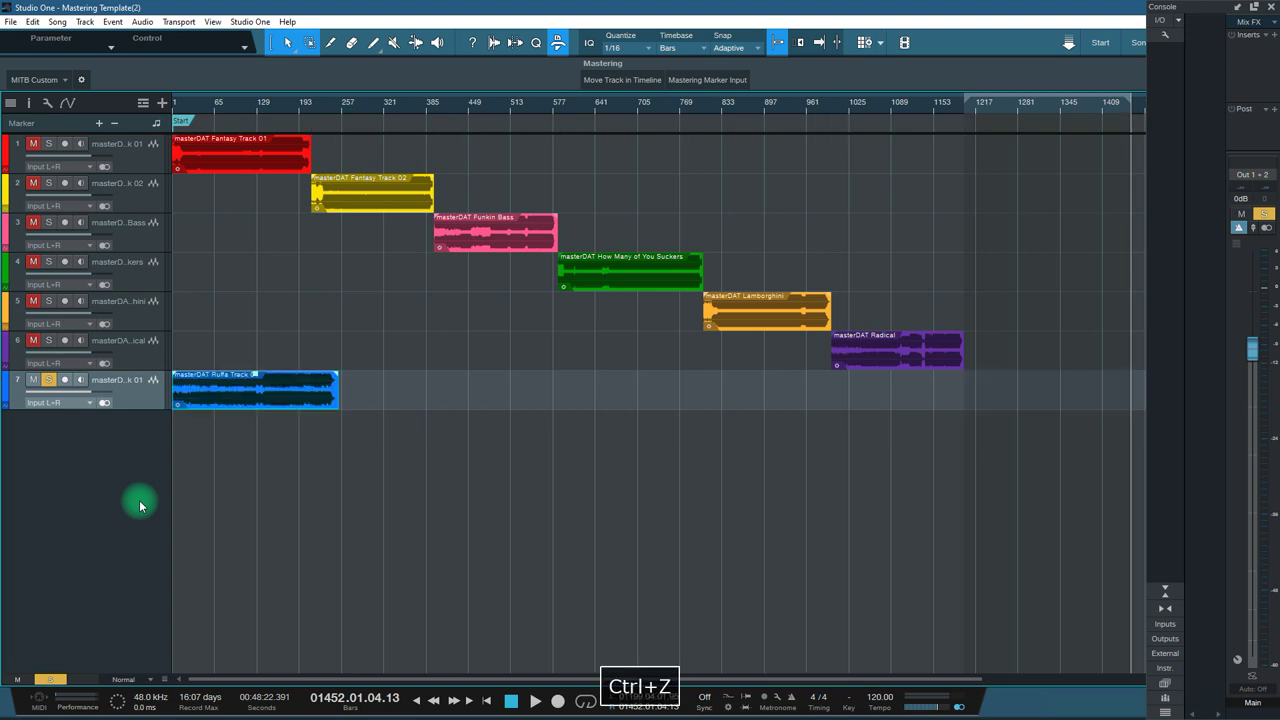
key(ctrl+z)
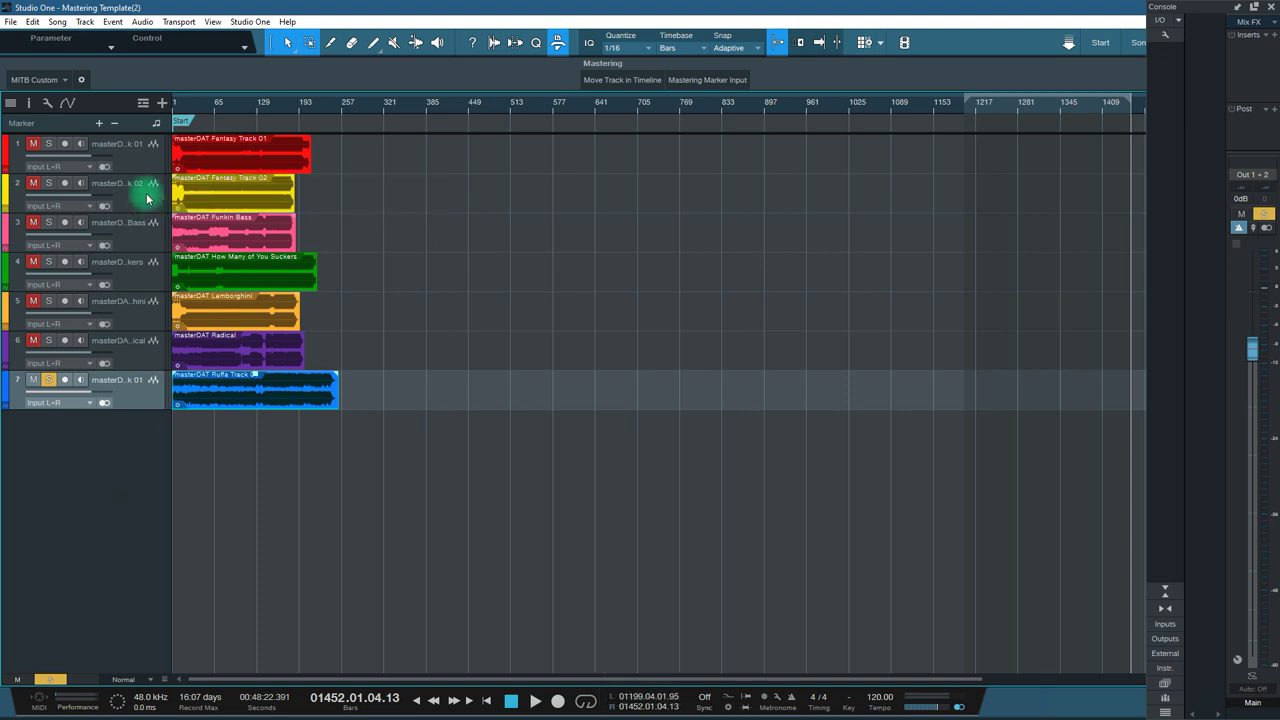
Step: Select the Fantasy Track 01 event and run the Move Track in Timeline macro six times to line up all seven events end to end
click(298, 170)
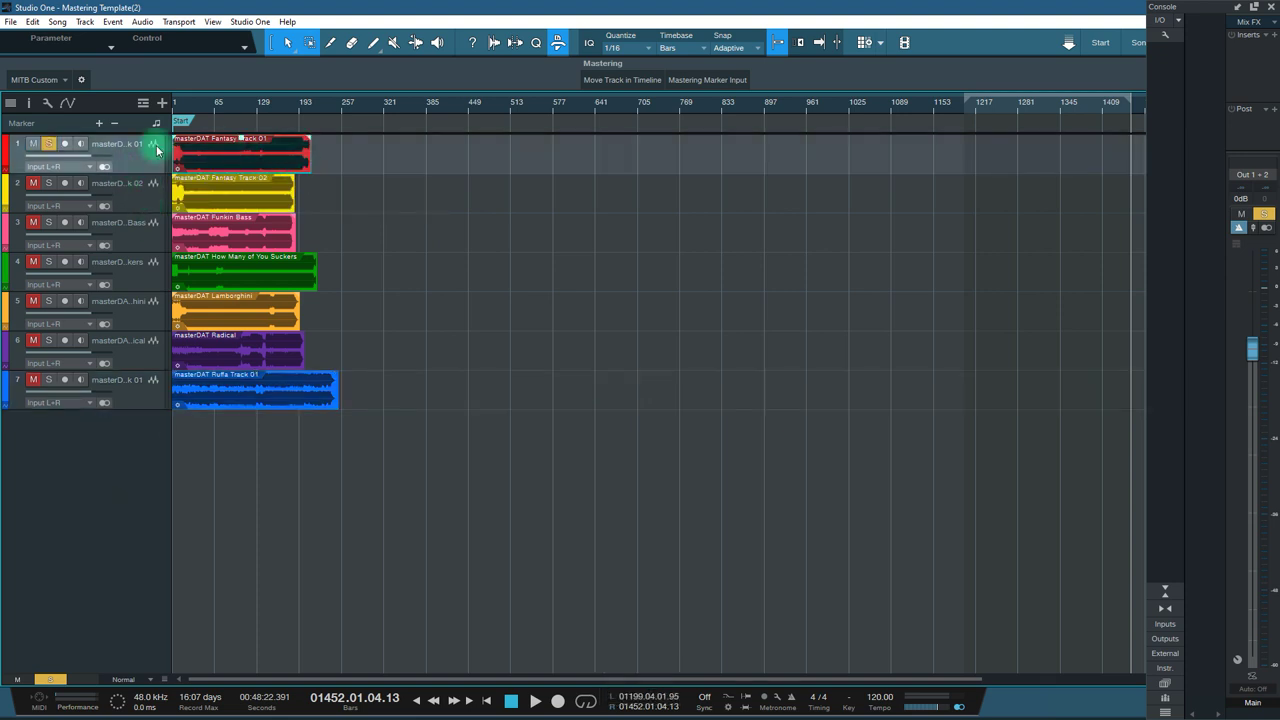
click(630, 80)
click(630, 80)
click(630, 80)
click(630, 80)
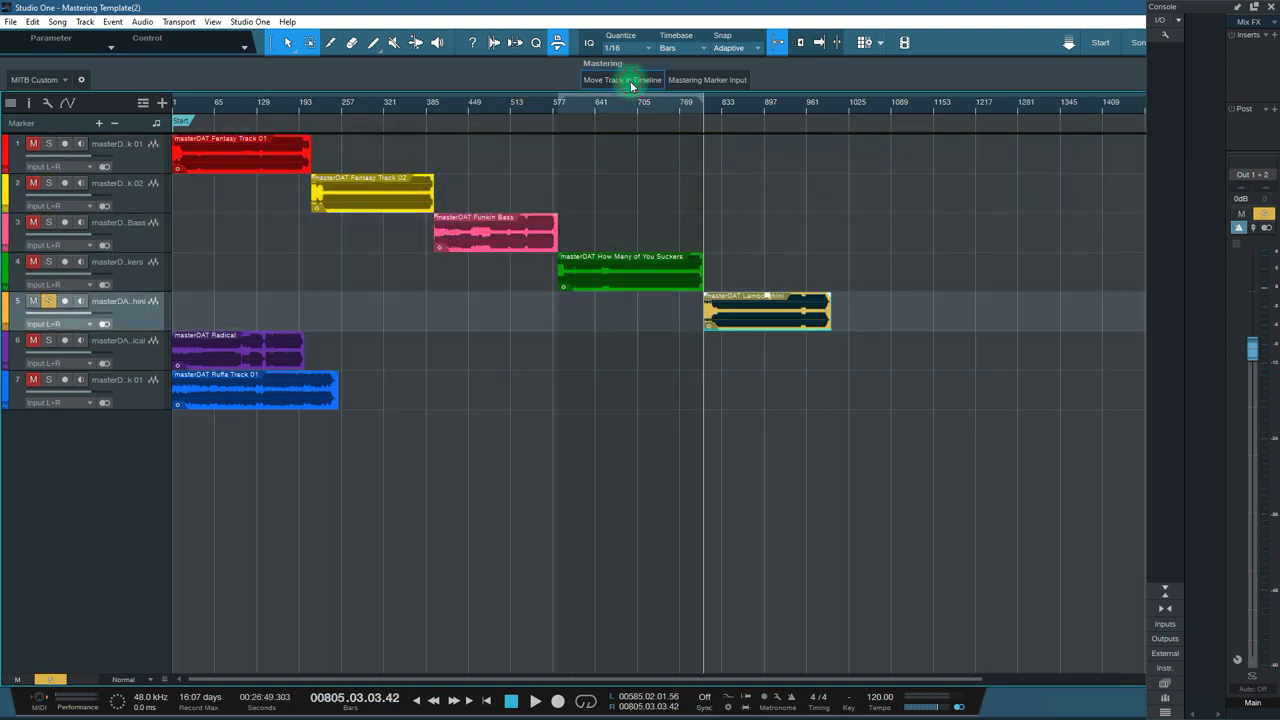
click(630, 81)
click(630, 81)
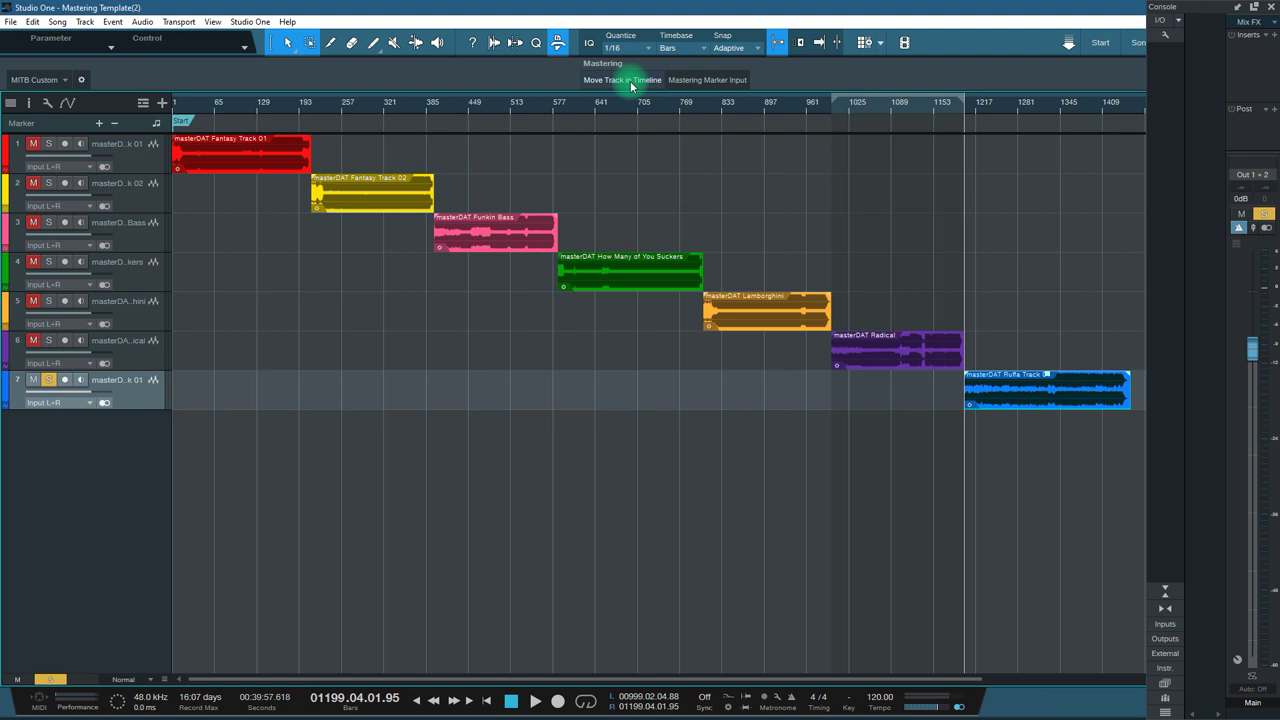
Step: From the Fantasy Track 01 event, run the Mastering Marker Input macro repeatedly to add boundary markers up to the Lamborghini event's start
click(220, 167)
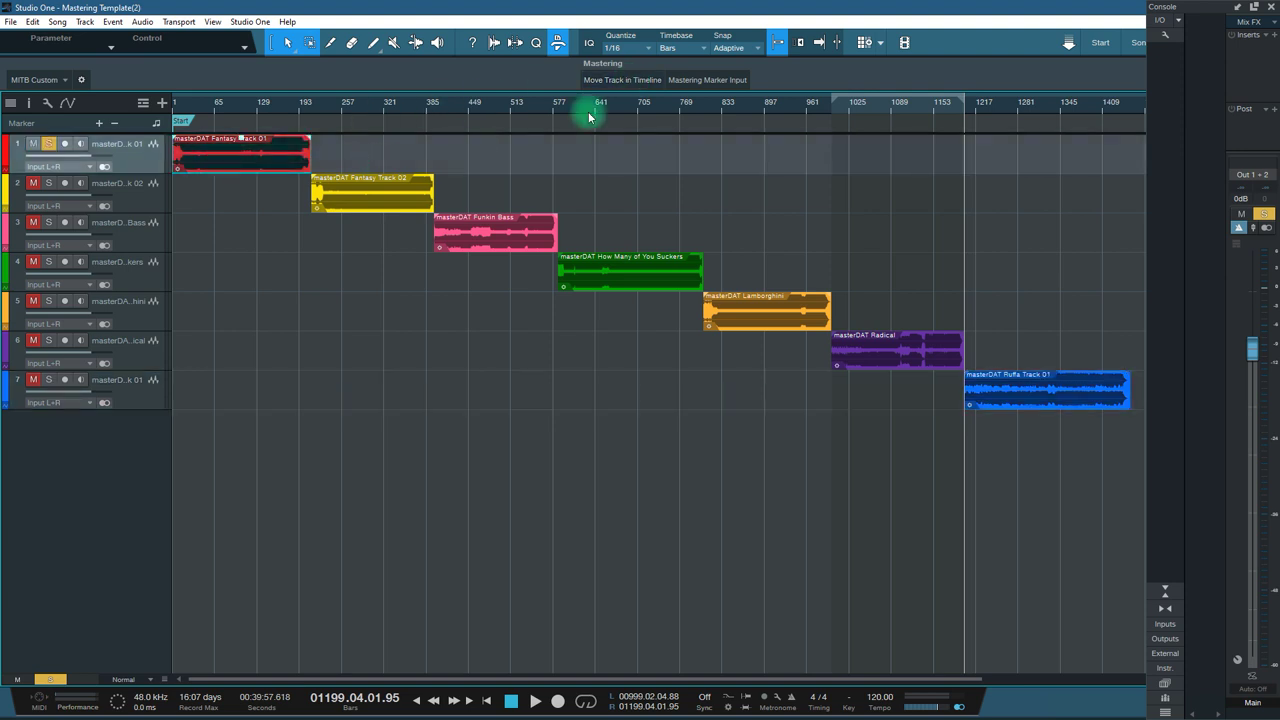
click(704, 81)
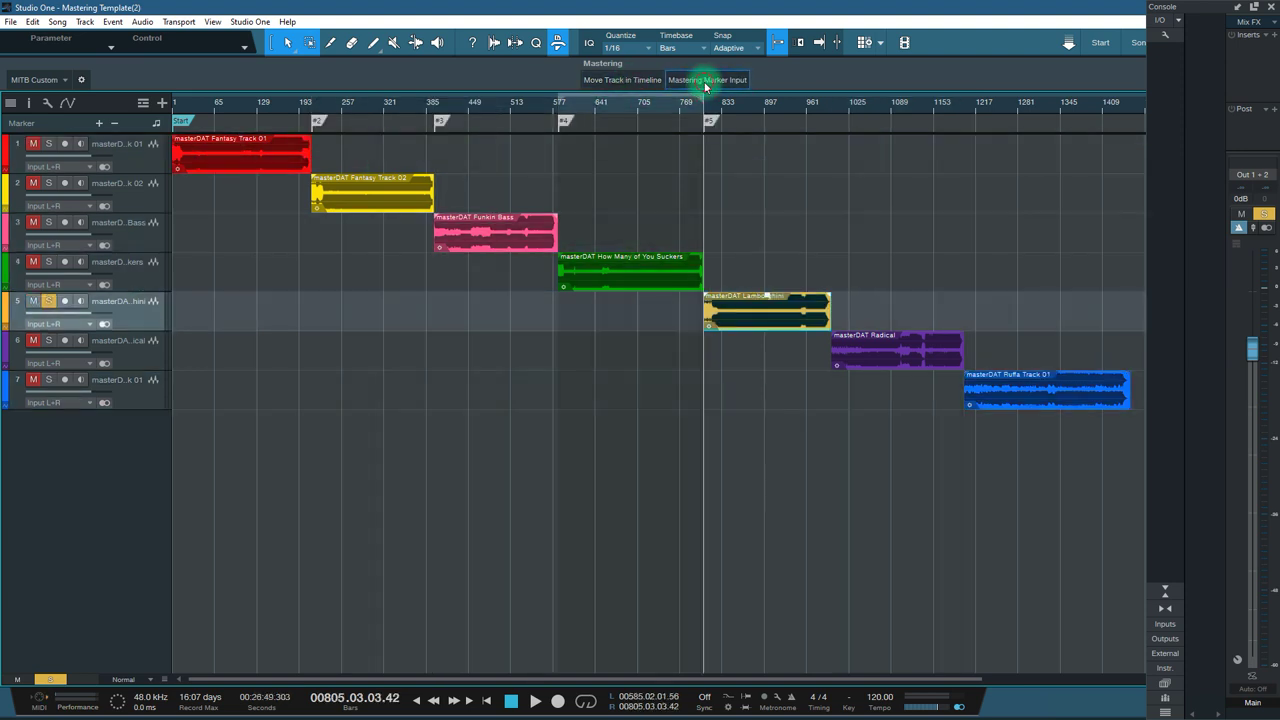